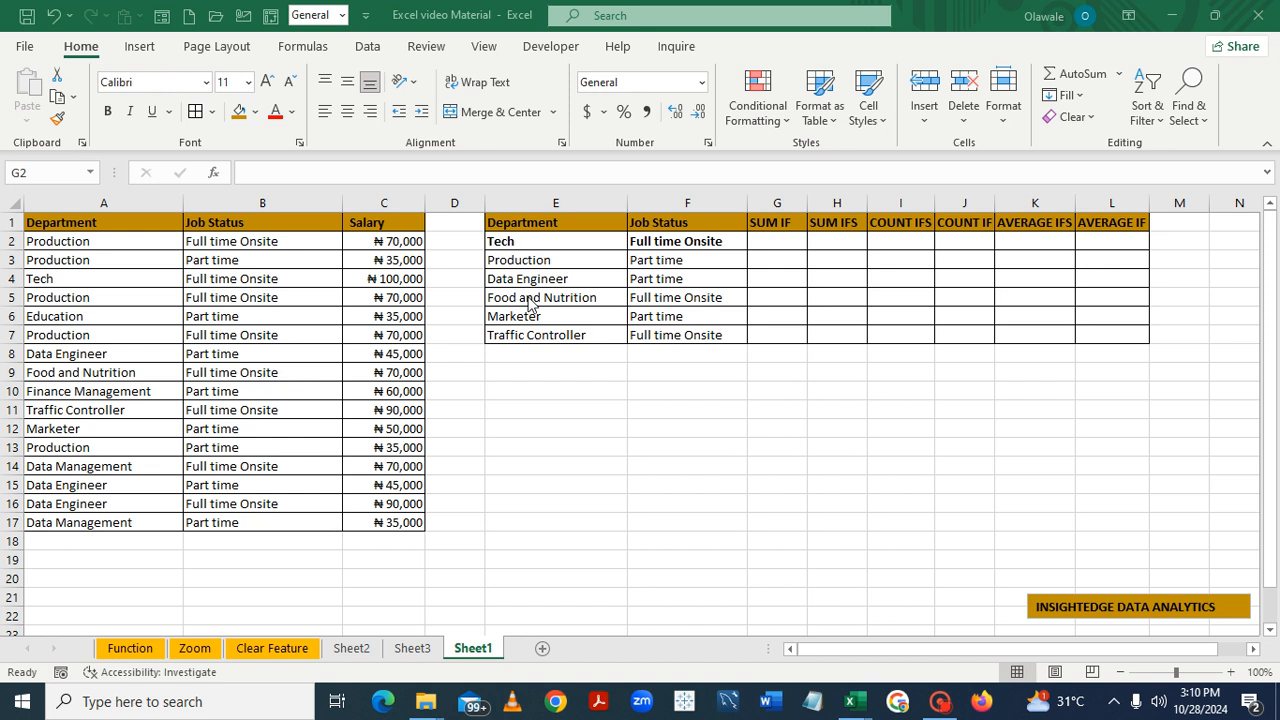
Enter =SUMIF($A$2:$A$17,E2,$C$2:$C$17) in G2 to total the salaries of the Tech department
click(769, 239)
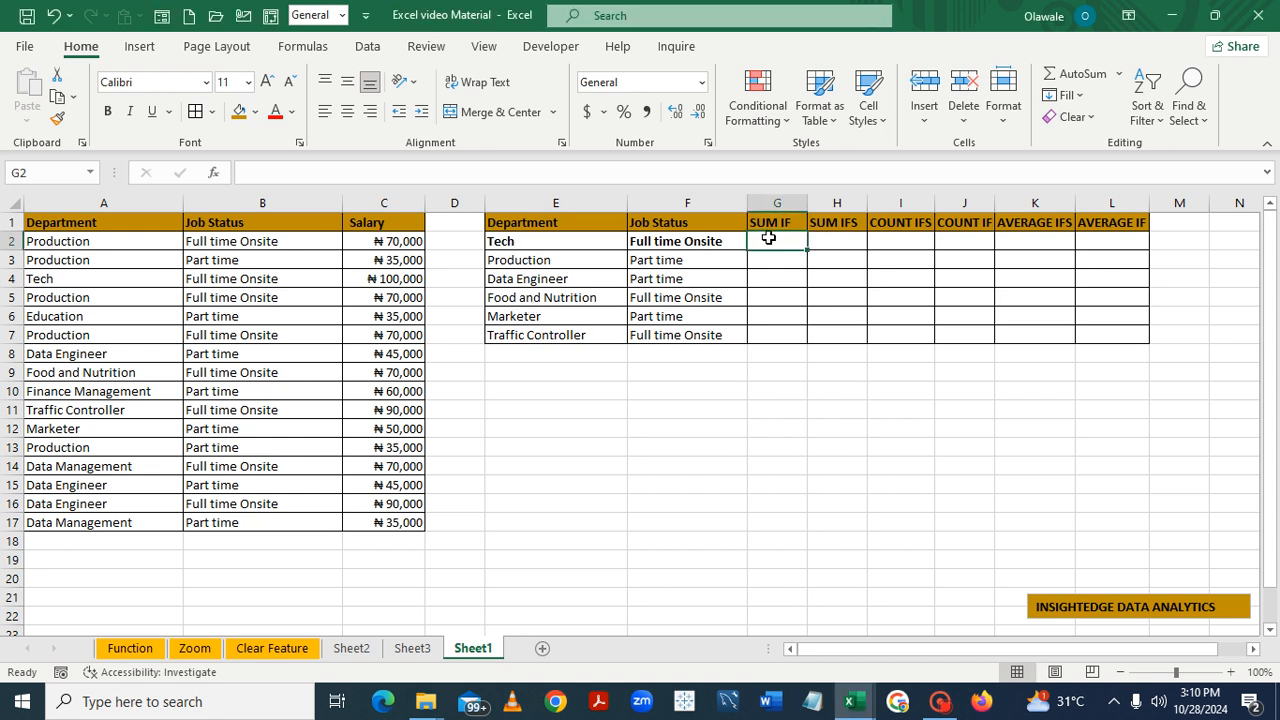
text(=)
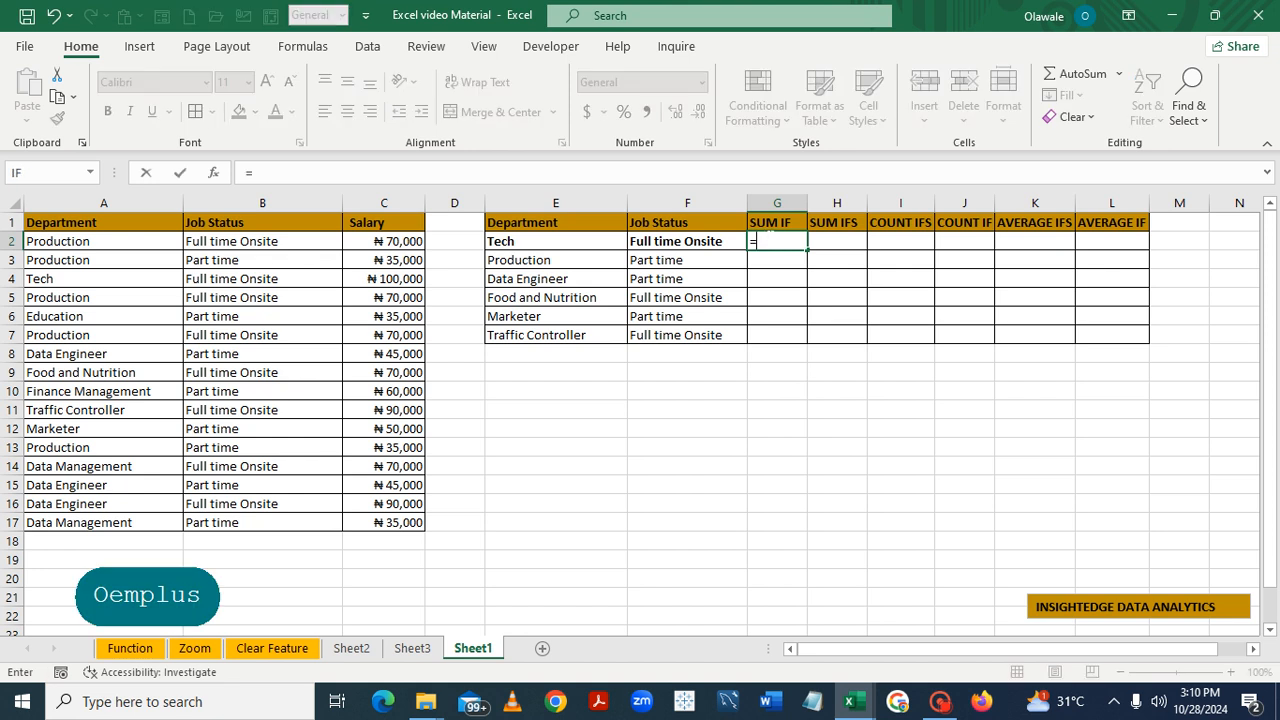
text(SU)
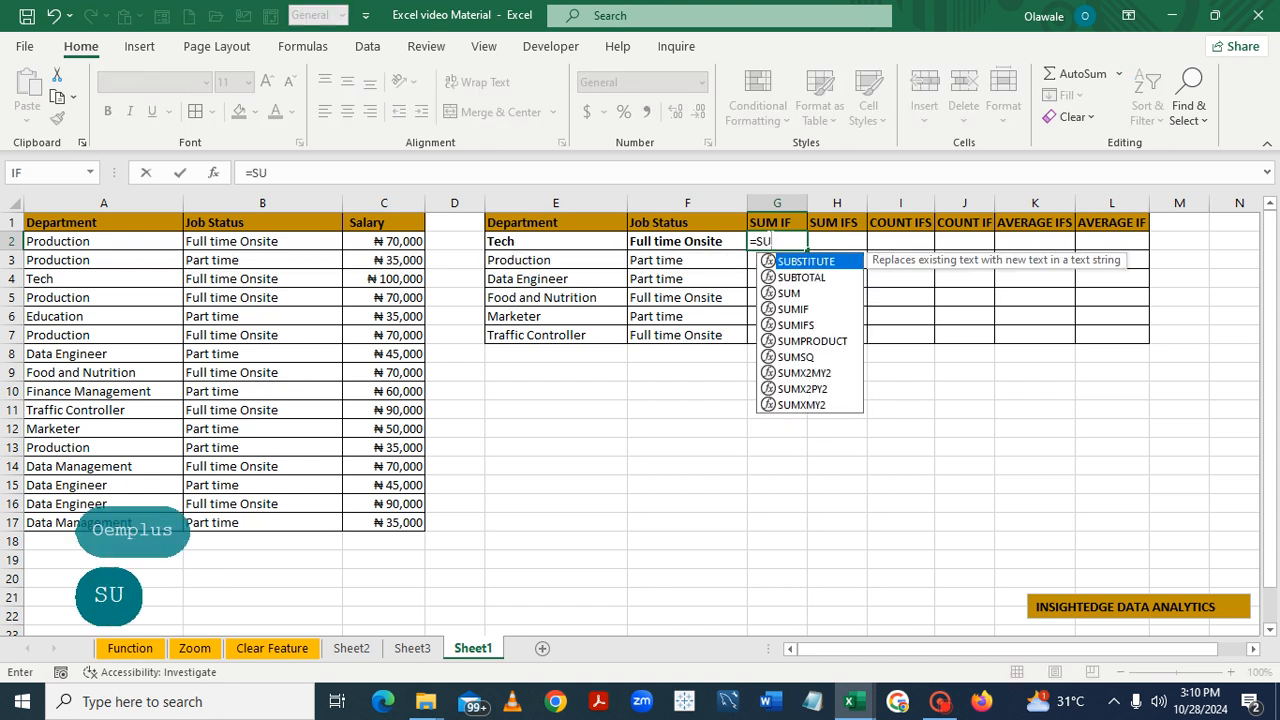
double_click(796, 310)
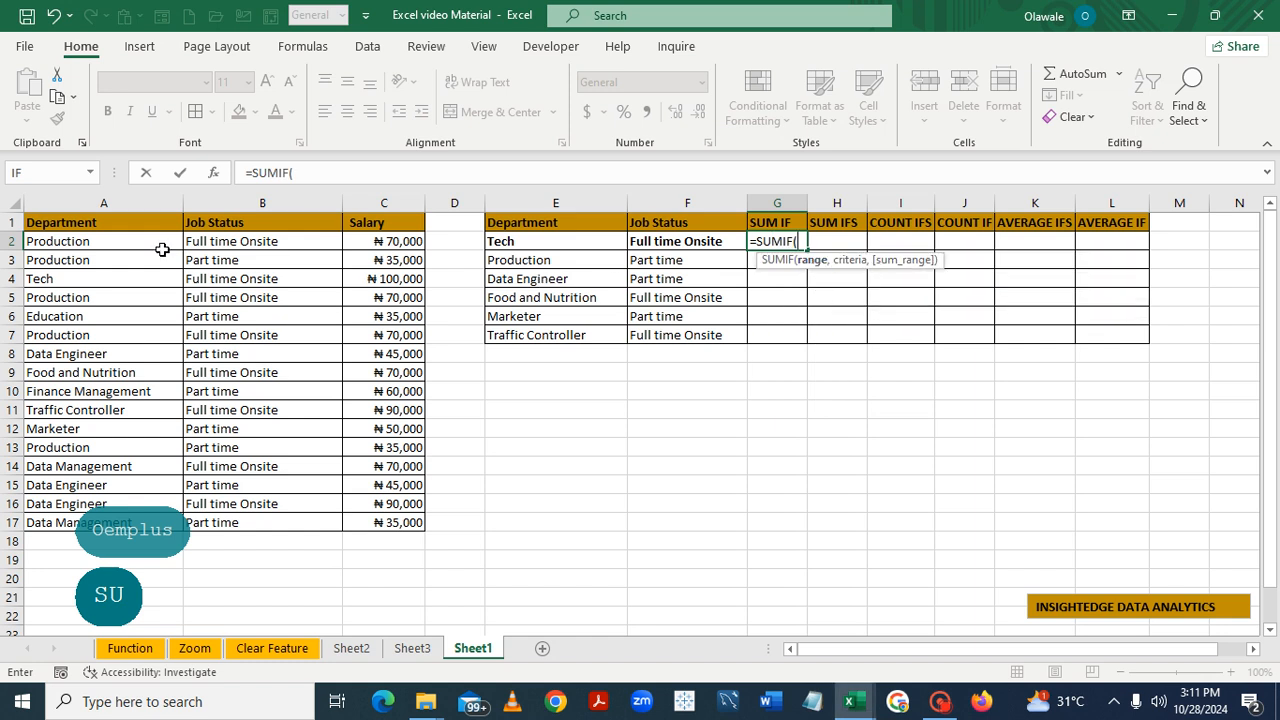
drag(62, 240, 62, 518)
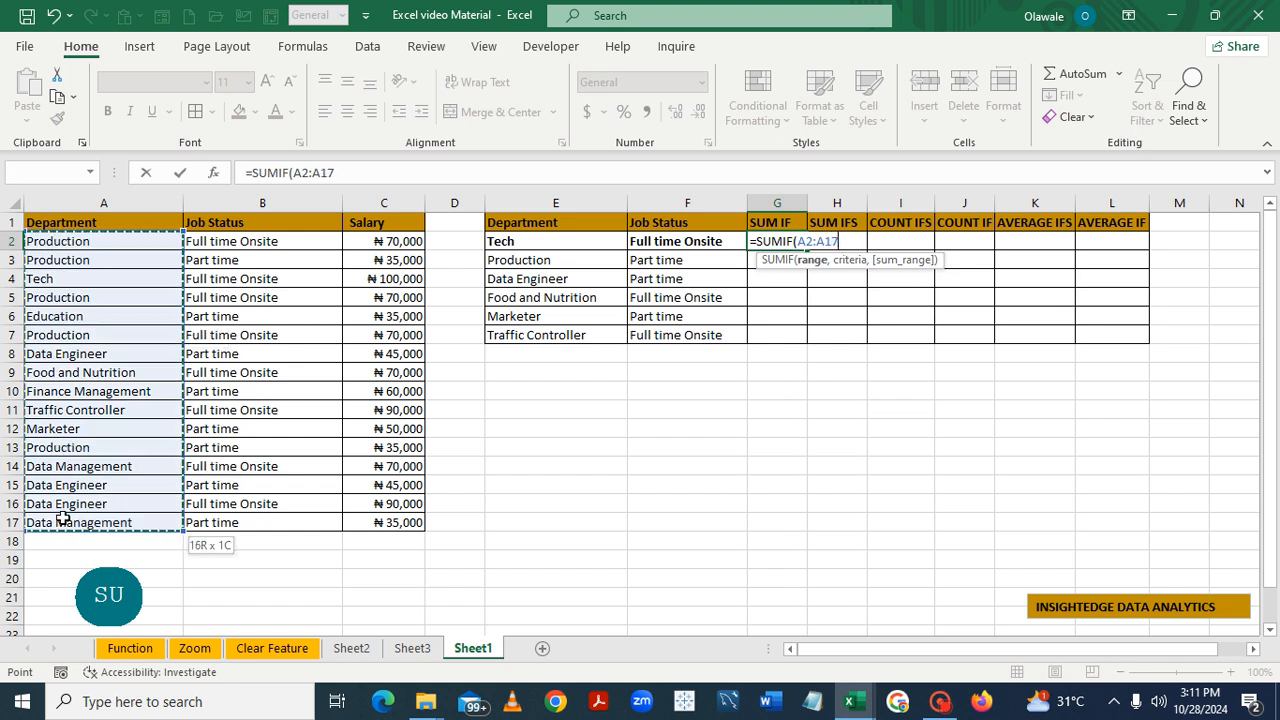
key(F4)
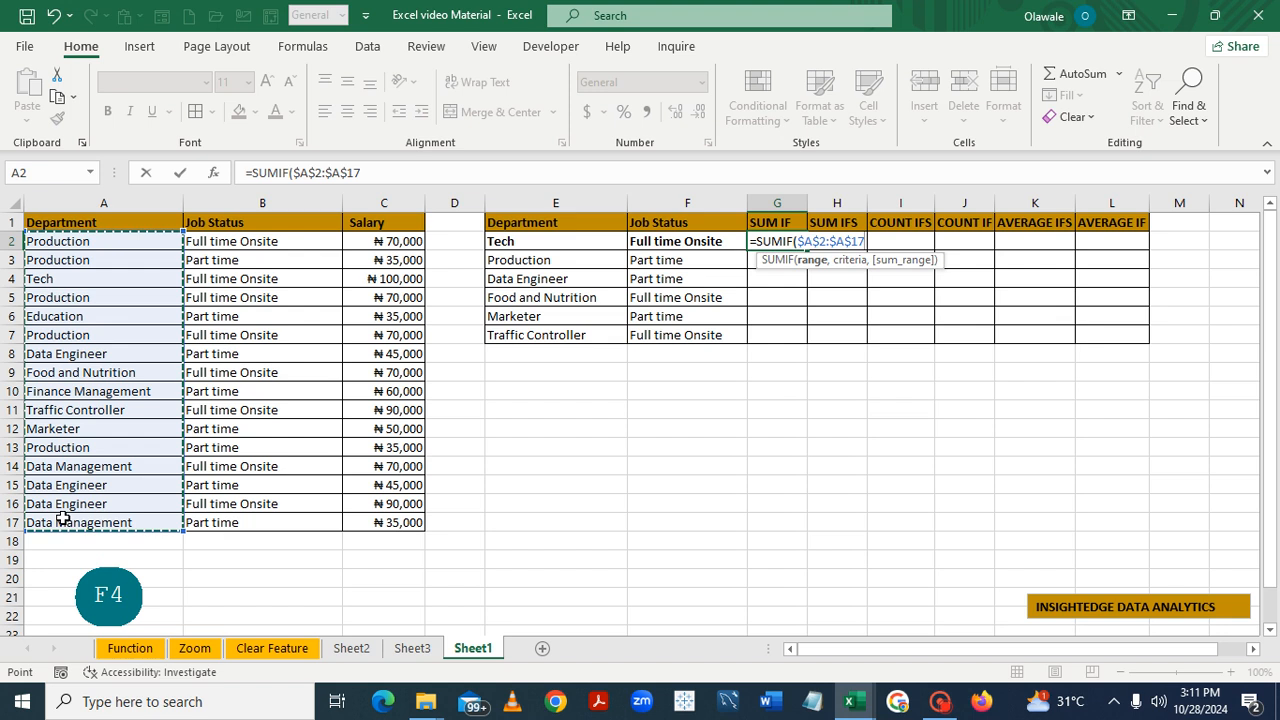
text(,)
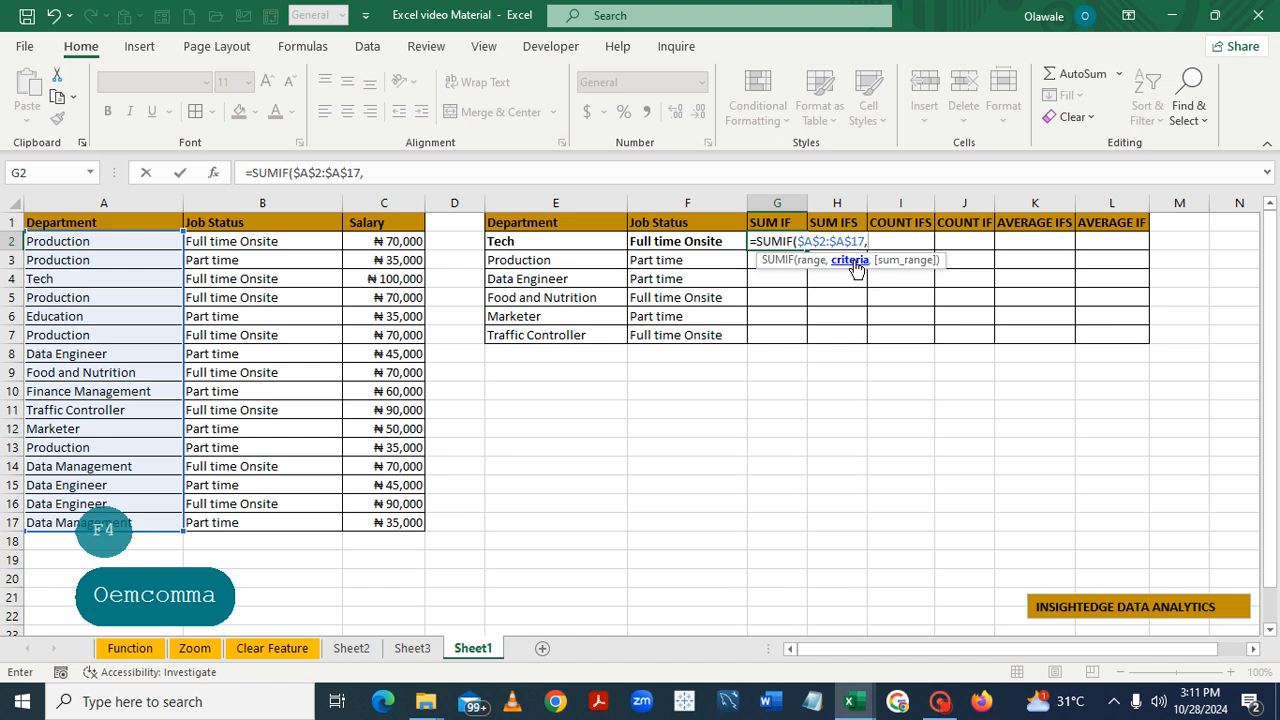
click(524, 241)
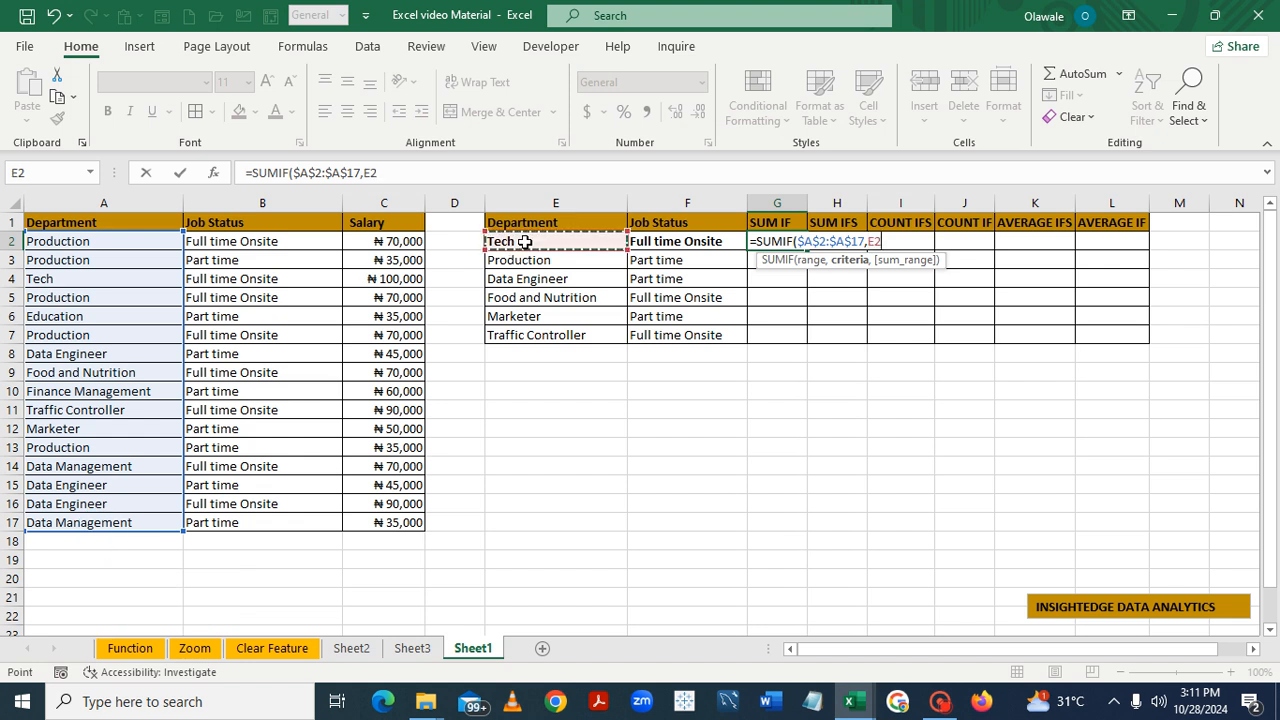
text(,)
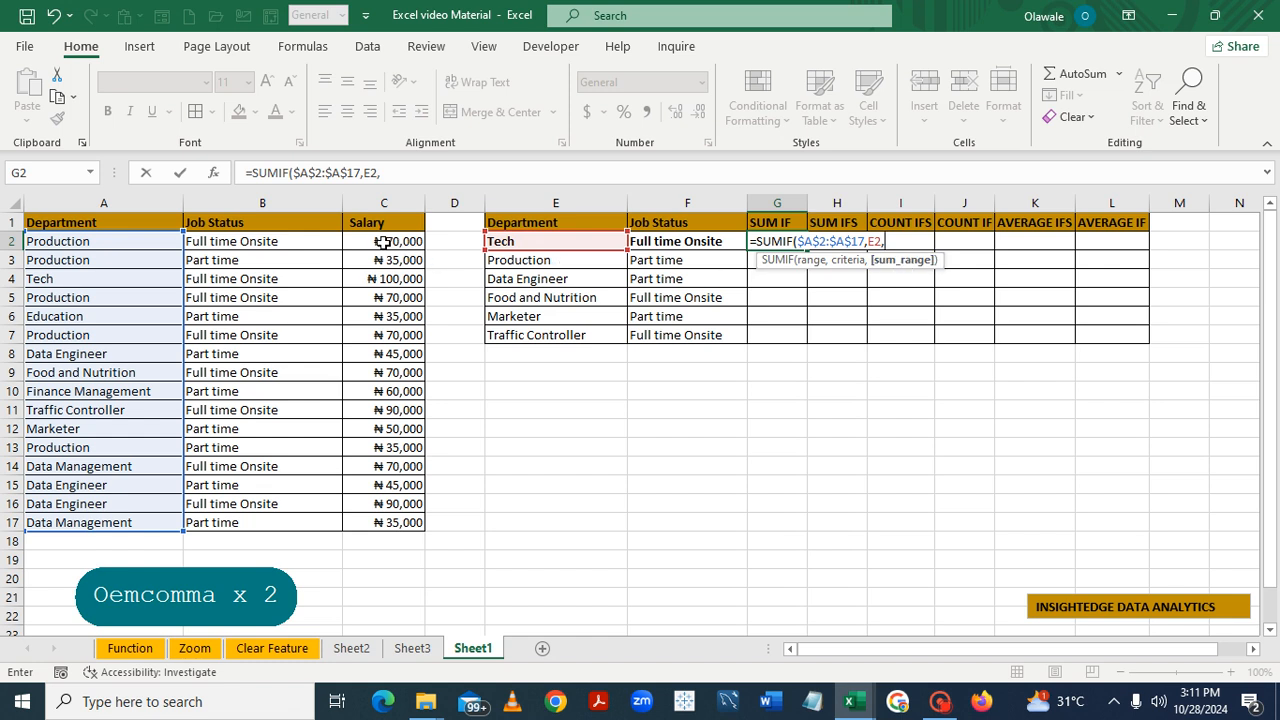
drag(382, 241, 382, 526)
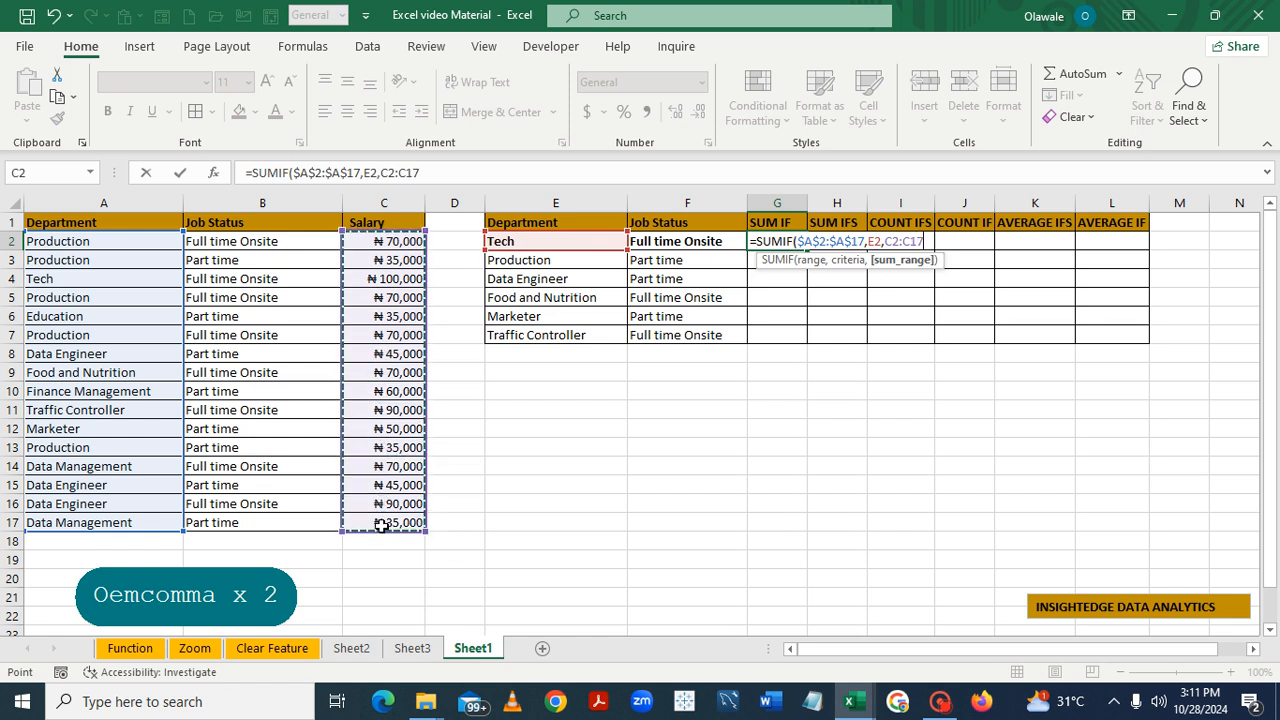
key(F4)
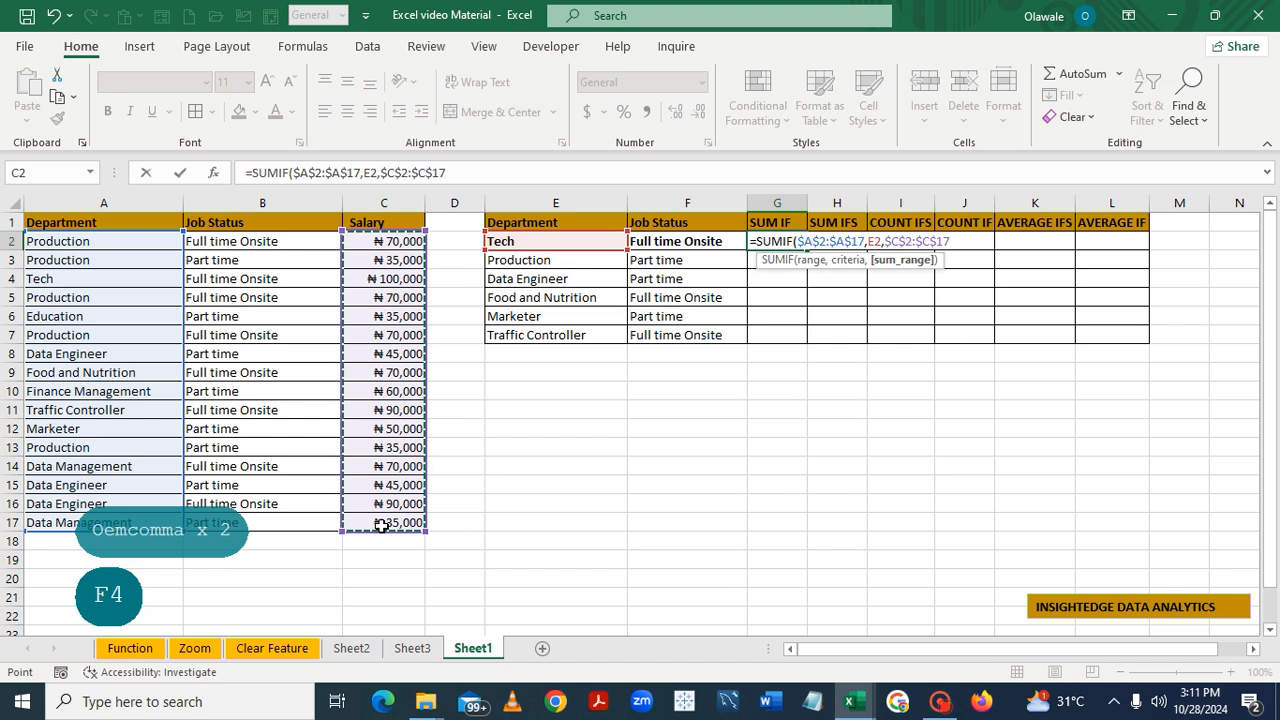
text())
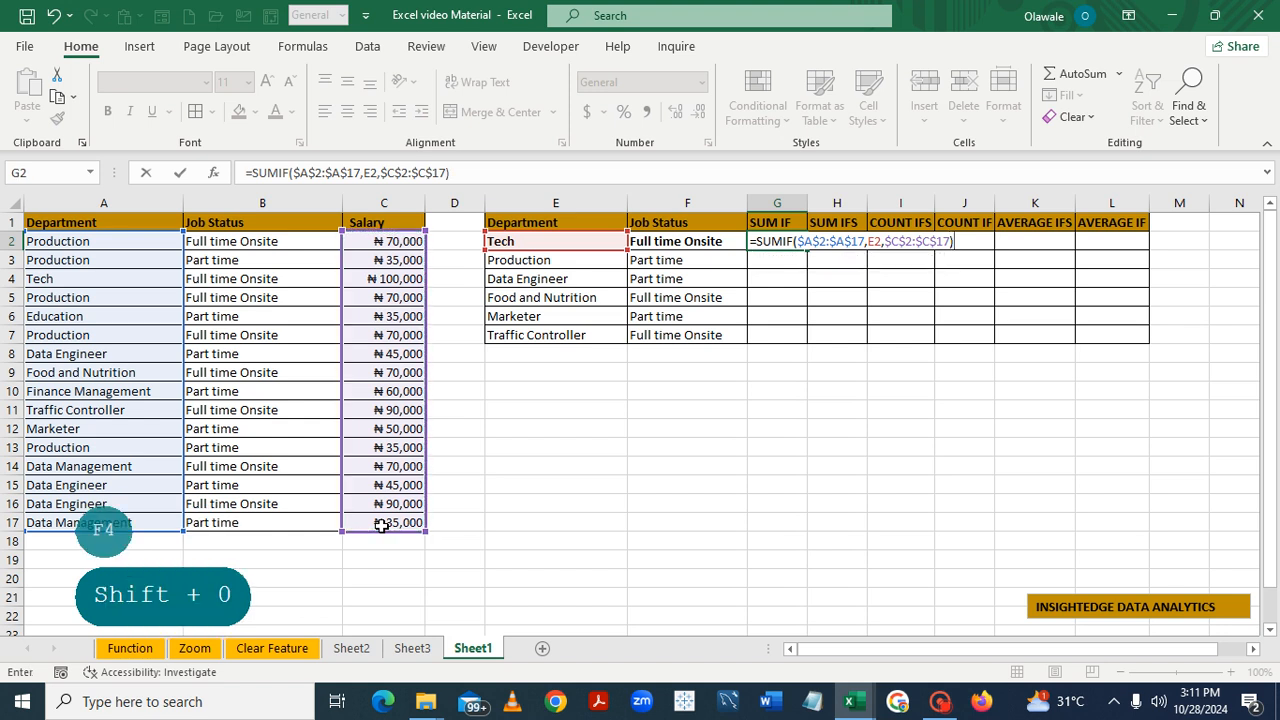
key(Return)
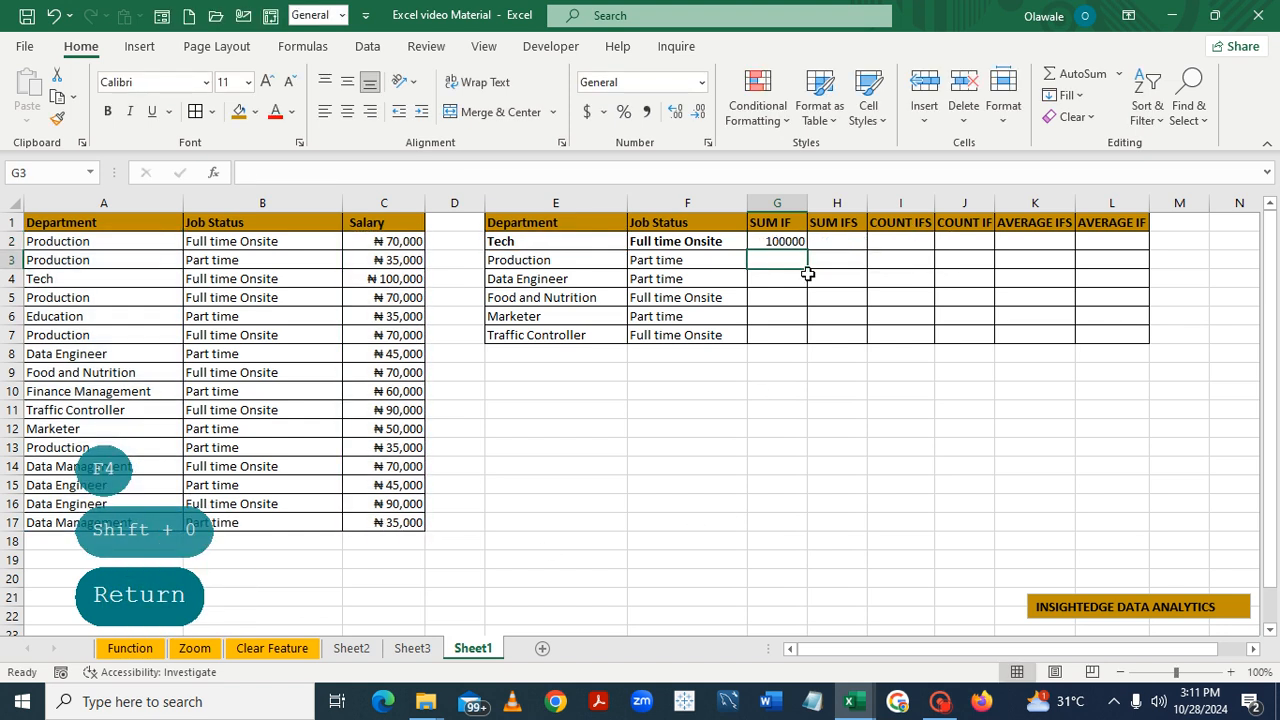
Fill the SUMIF formula from G2 down through G7 for the remaining departments
click(785, 241)
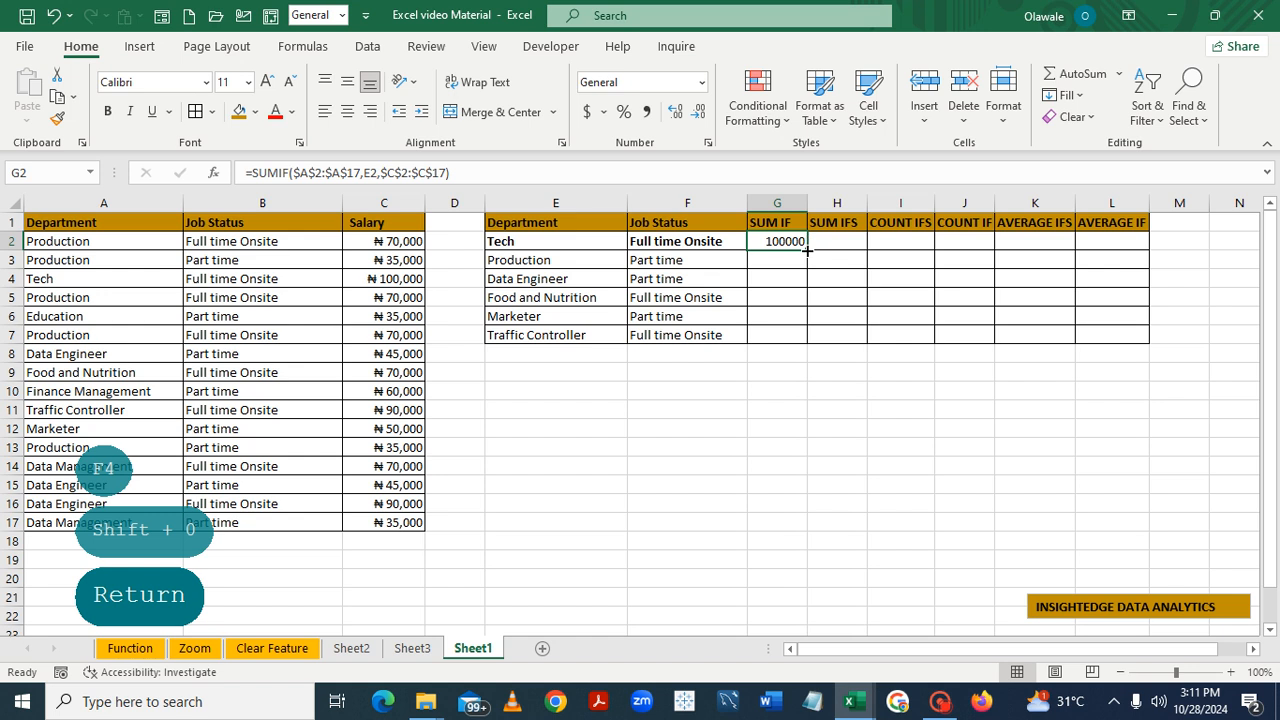
double_click(806, 250)
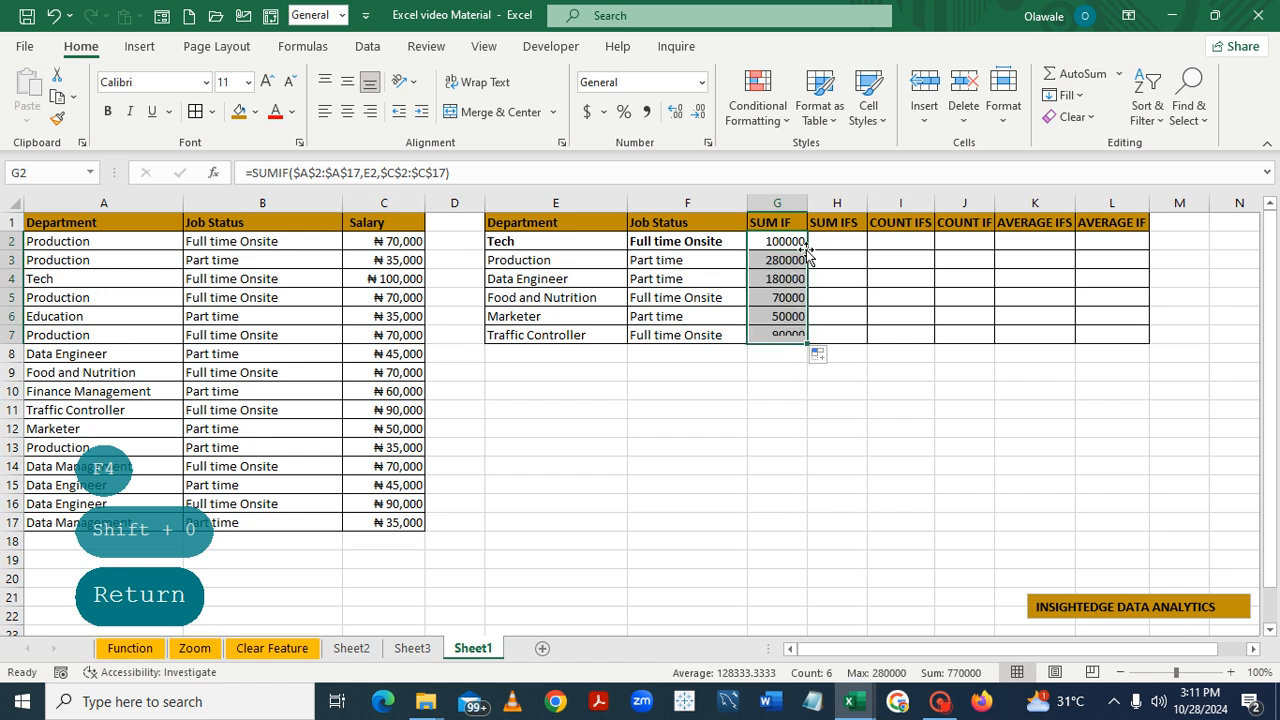
click(951, 446)
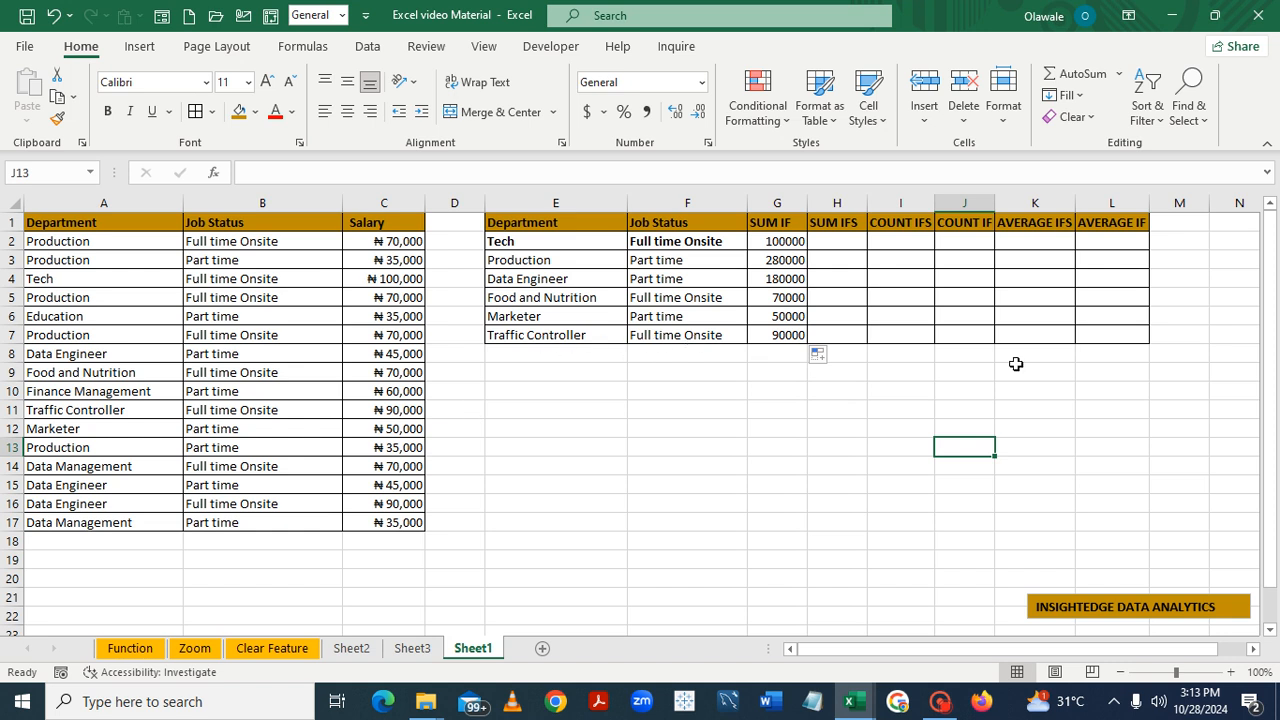
Start a SUMIFS formula in H2 with sum range $C$2:$C$17, first criteria range $A$2:$A$17 and criterion E2
click(832, 243)
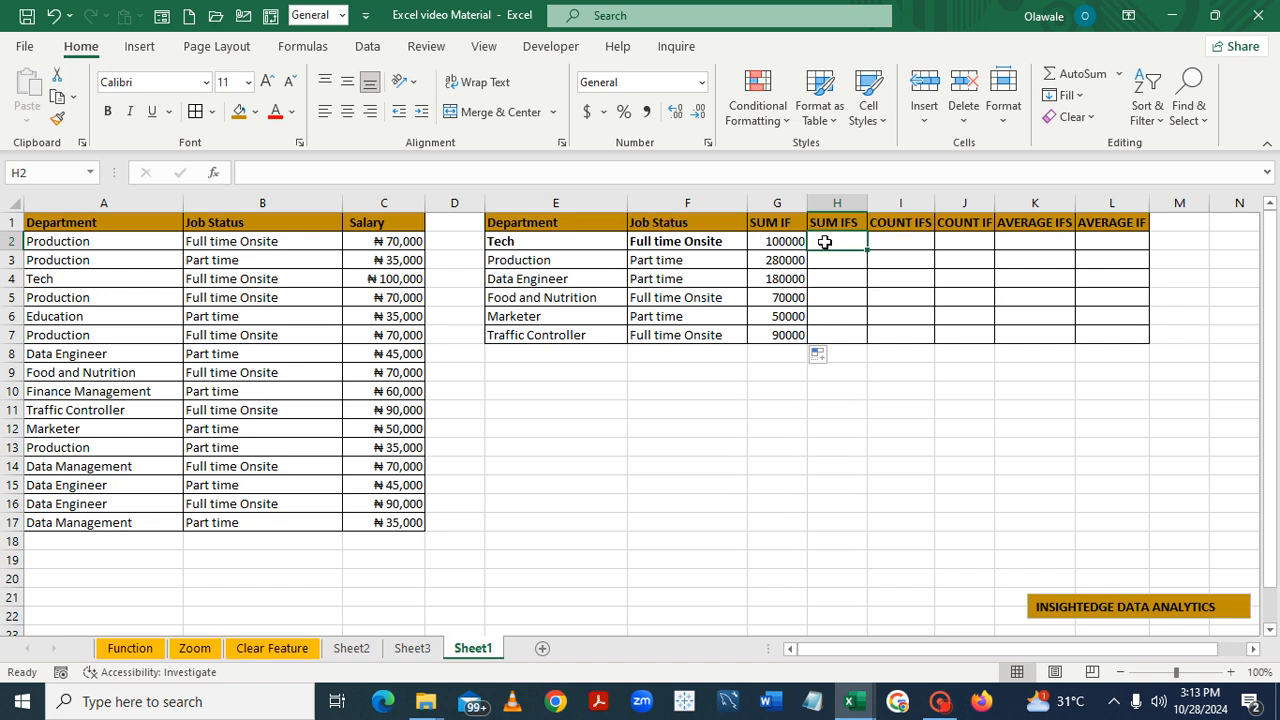
text(=SU)
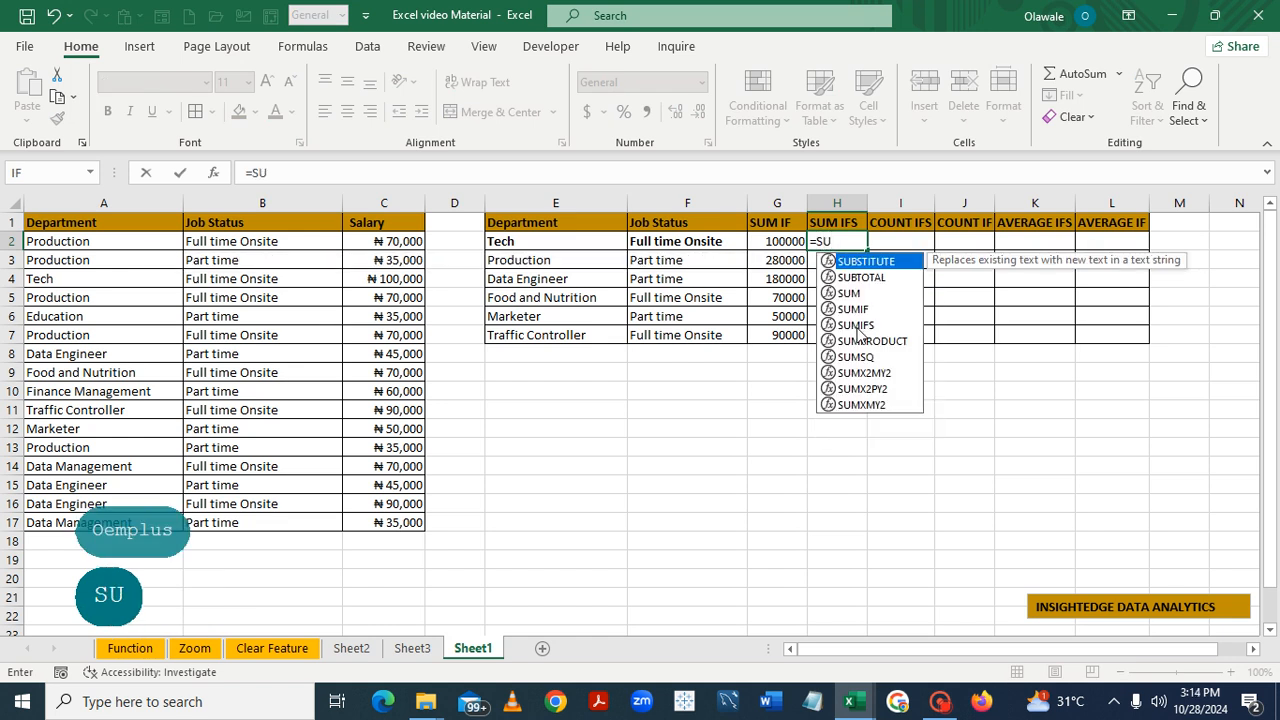
double_click(856, 325)
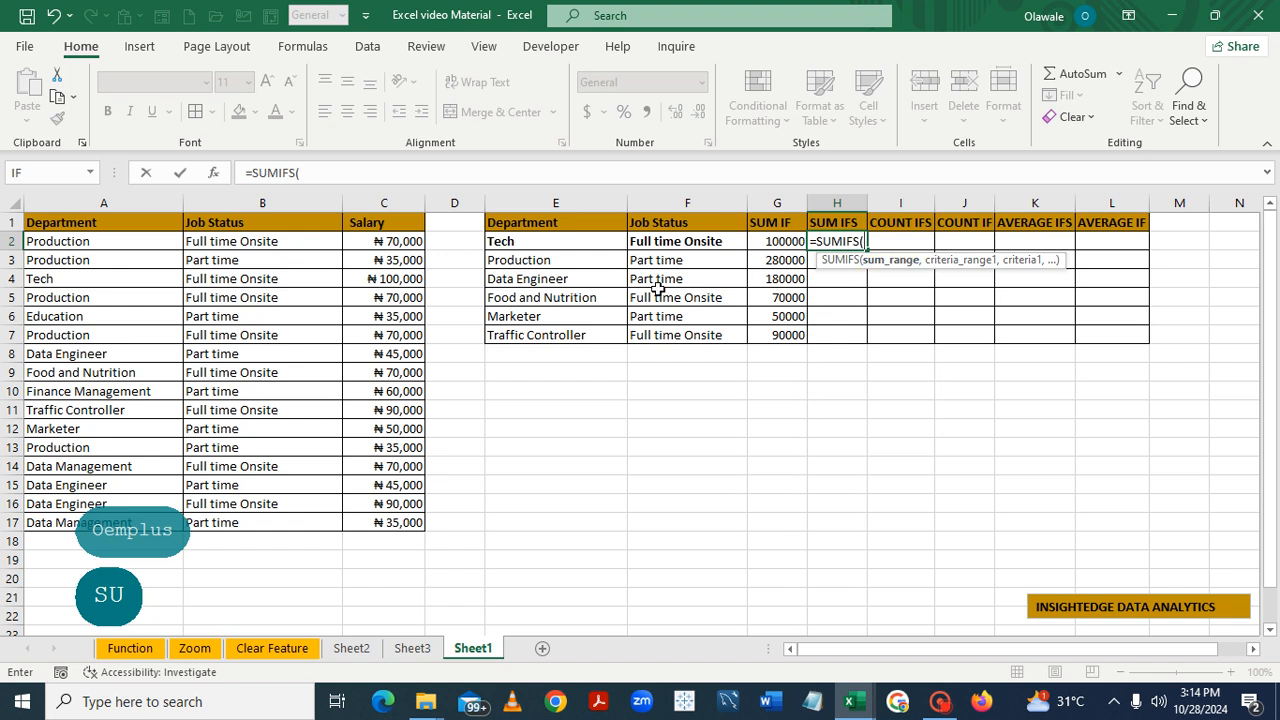
drag(371, 239, 397, 520)
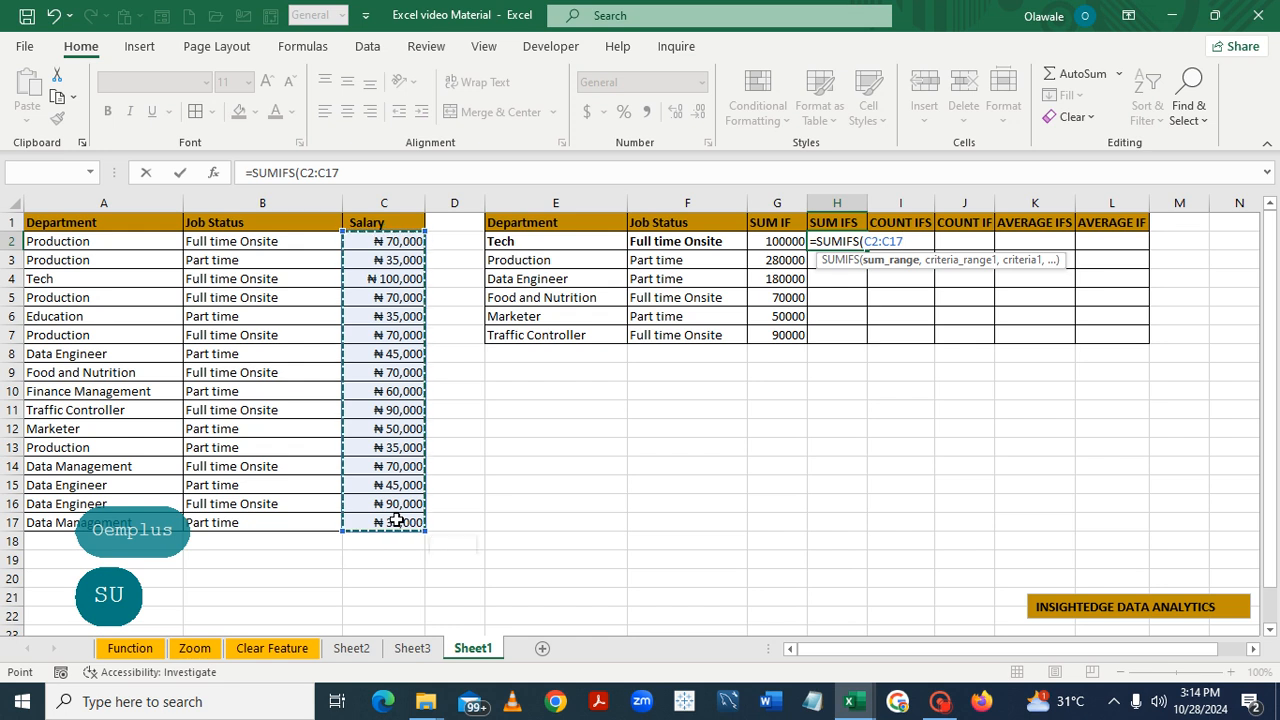
key(F4)
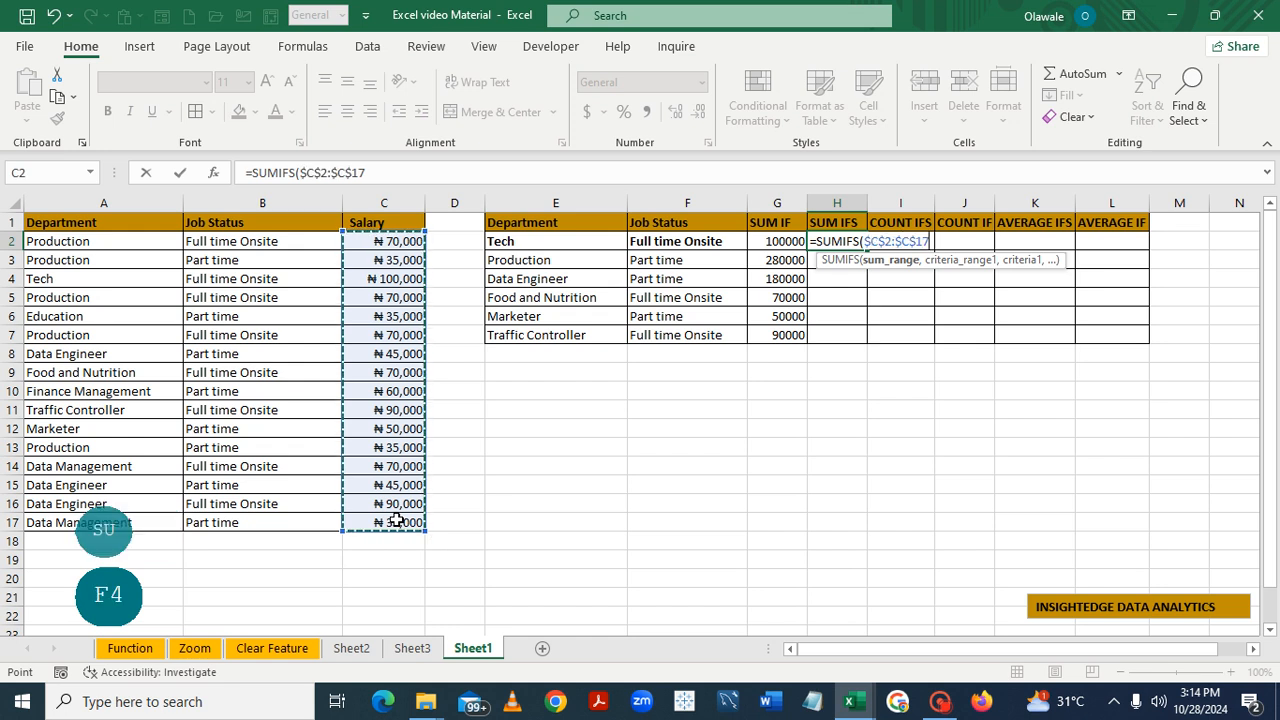
text(,)
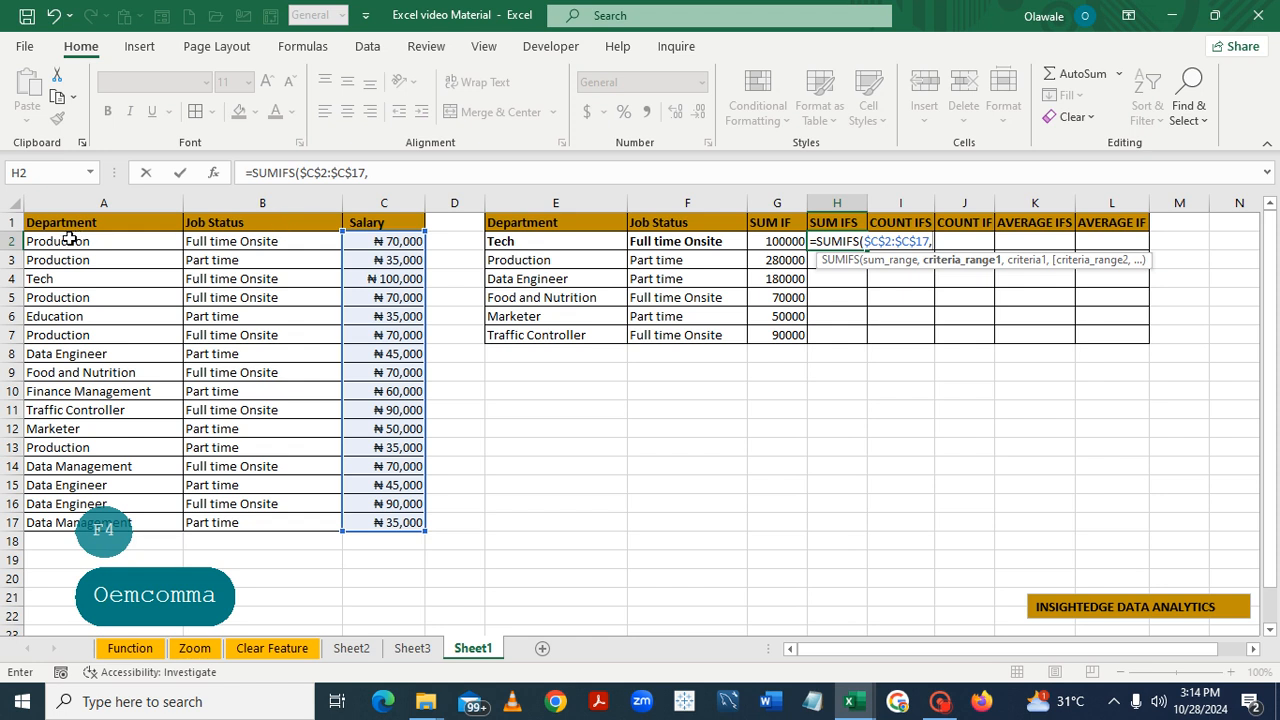
drag(60, 240, 64, 516)
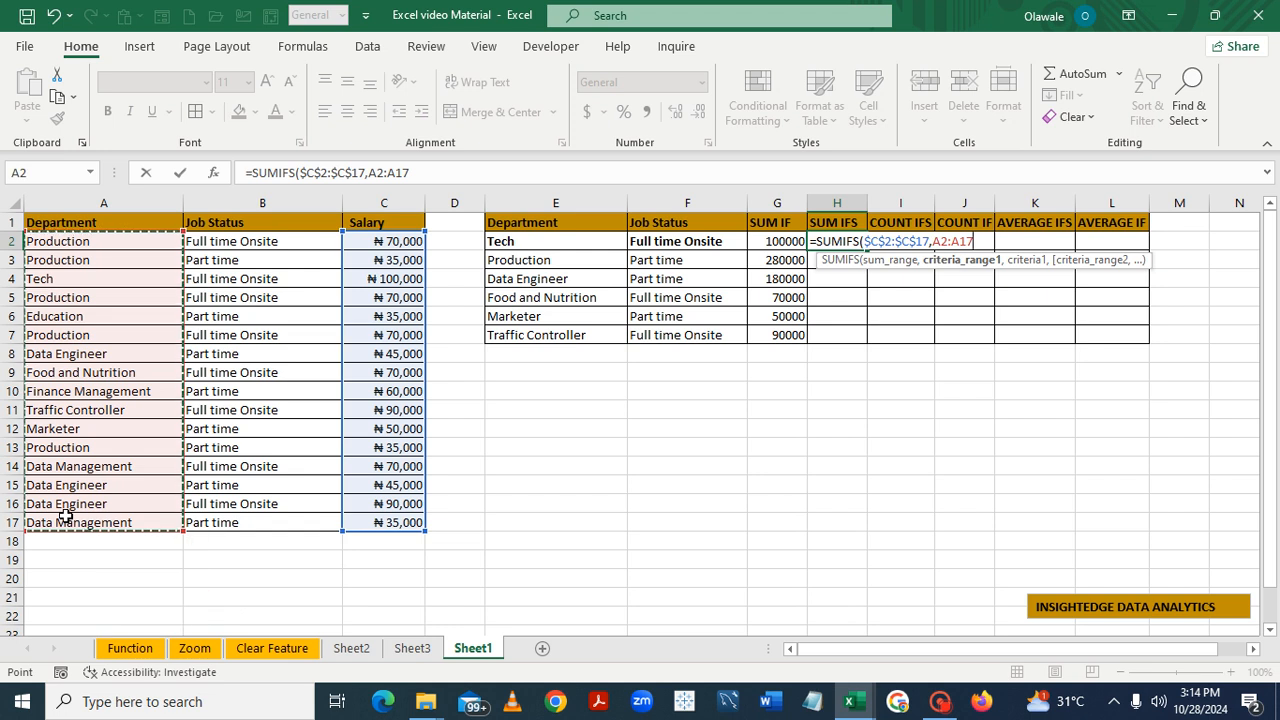
key(F4)
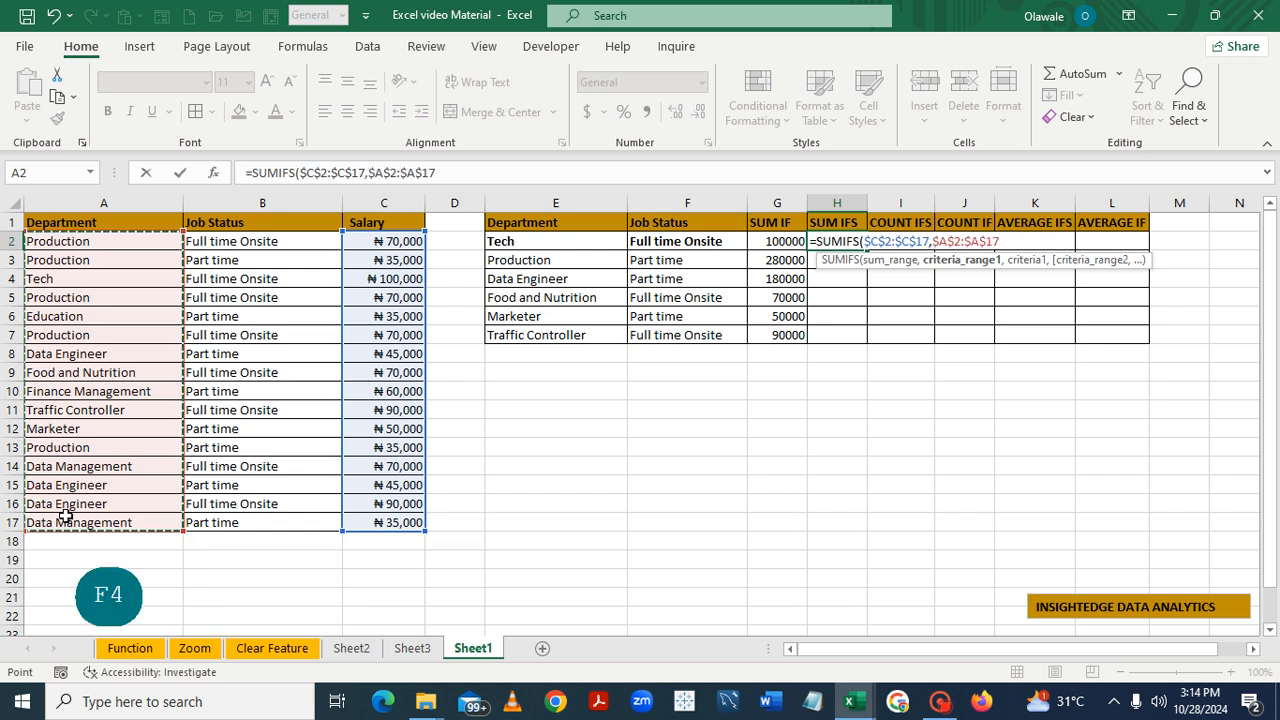
text(,)
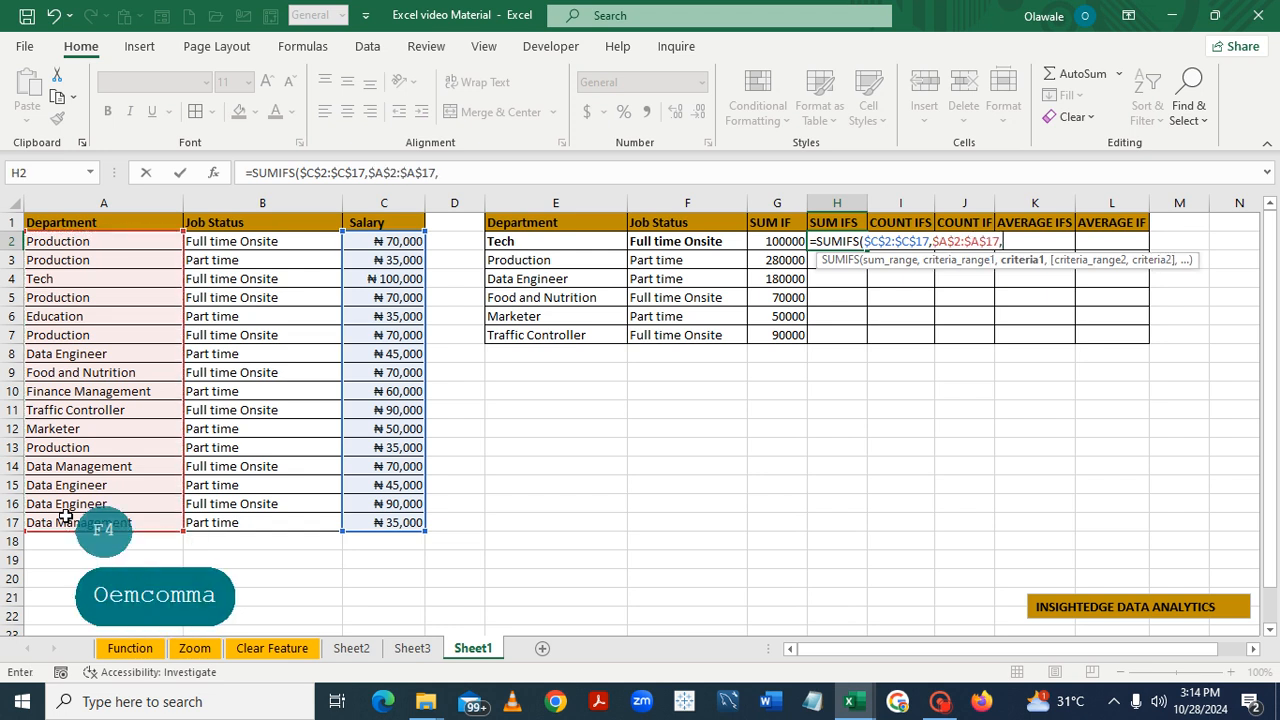
click(511, 242)
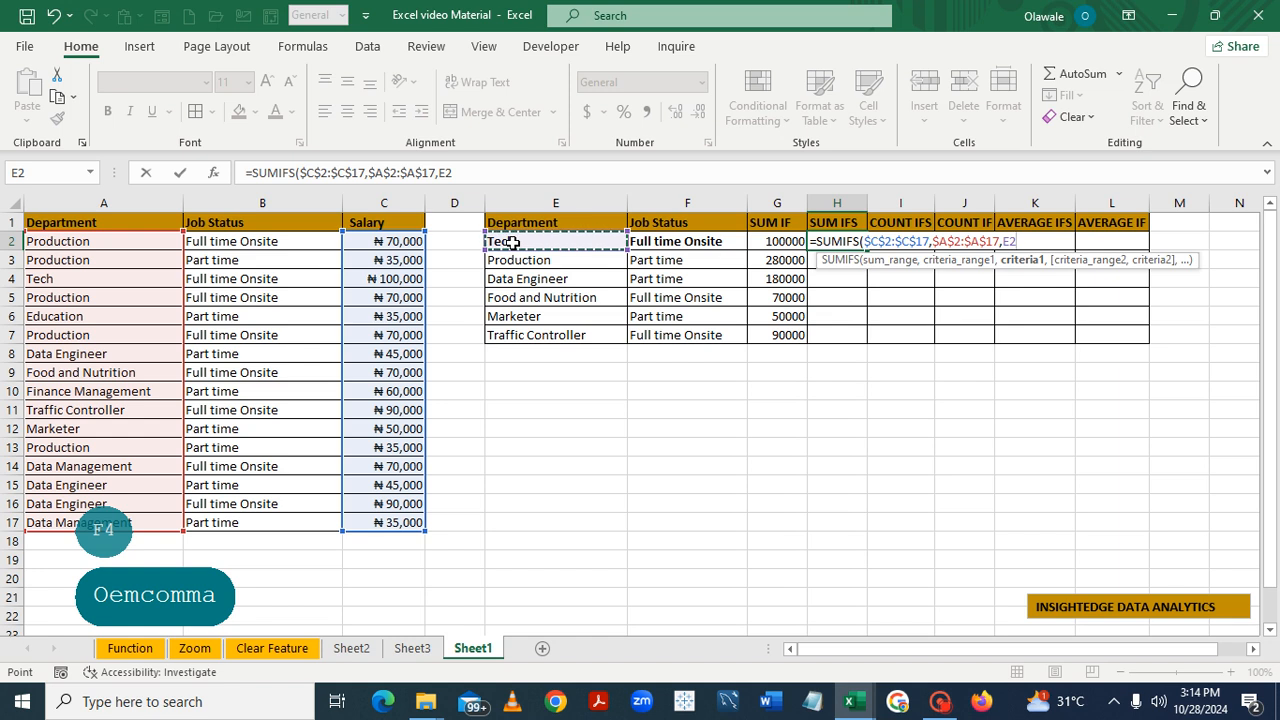
text(,)
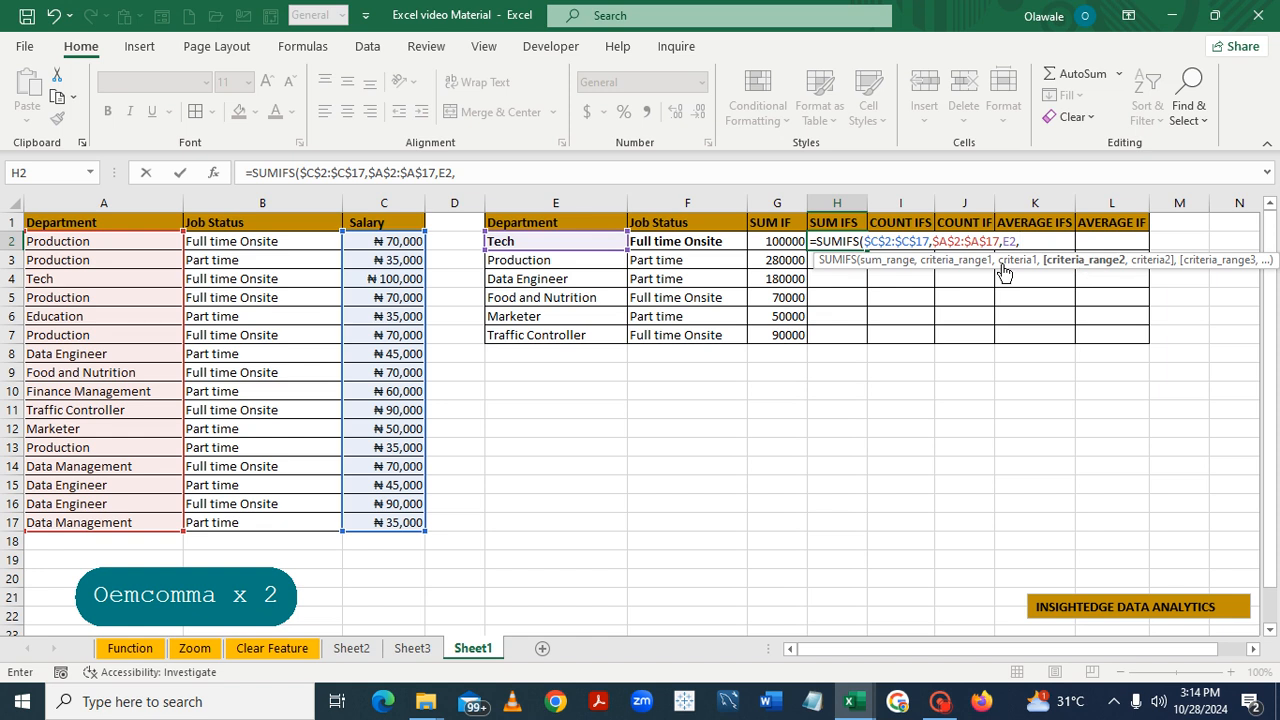
Complete the SUMIFS formula in H2 with second criteria range $B$2:$B$17 and the job status criterion F2
drag(231, 241, 234, 531)
key(F4)
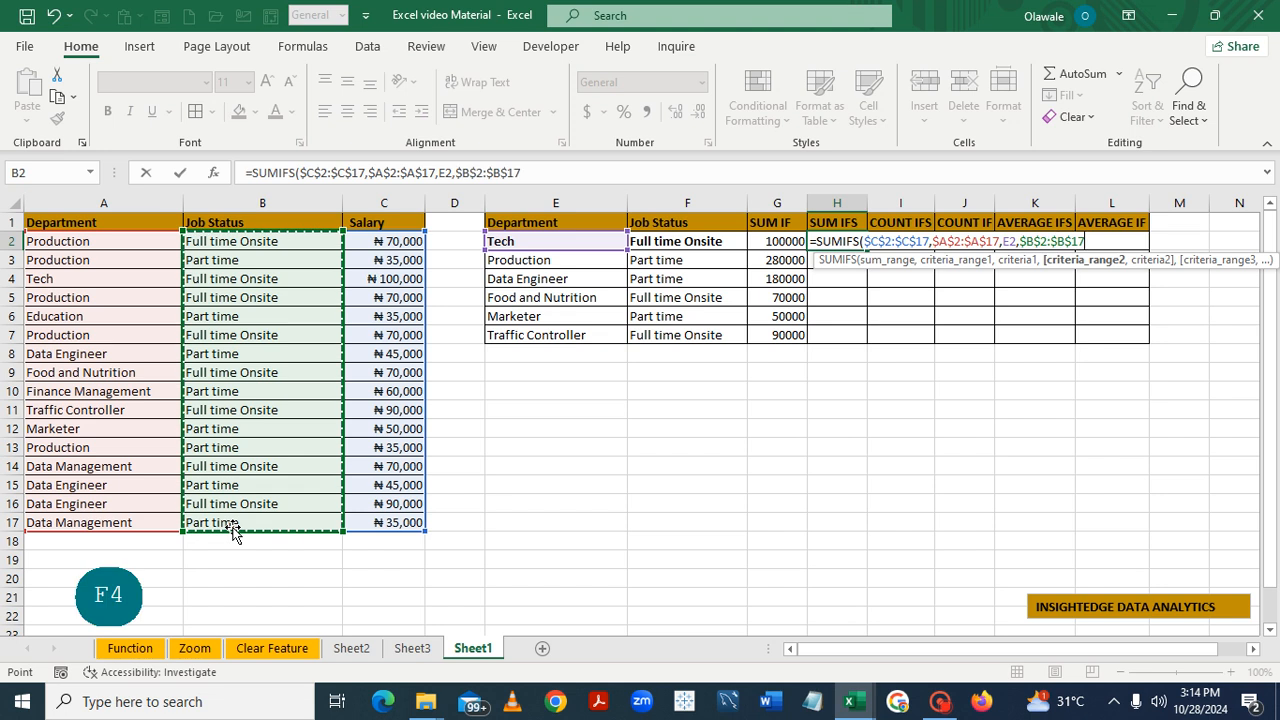
text(,)
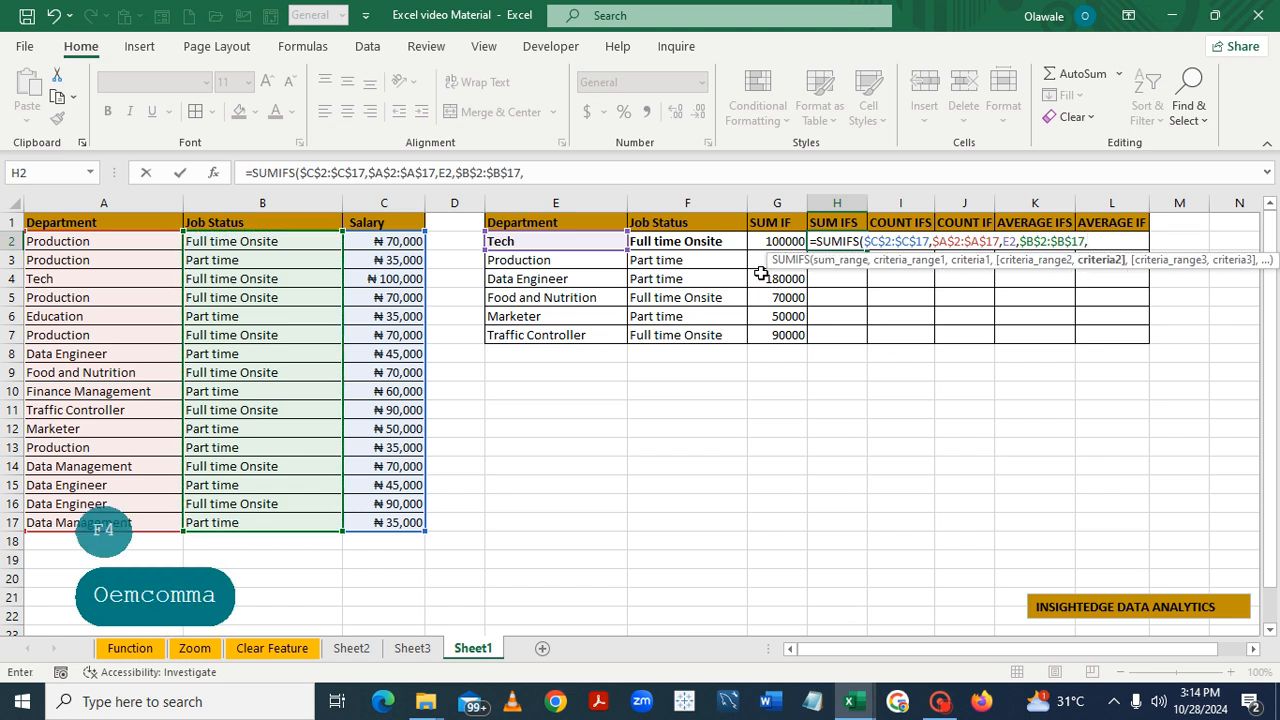
click(679, 242)
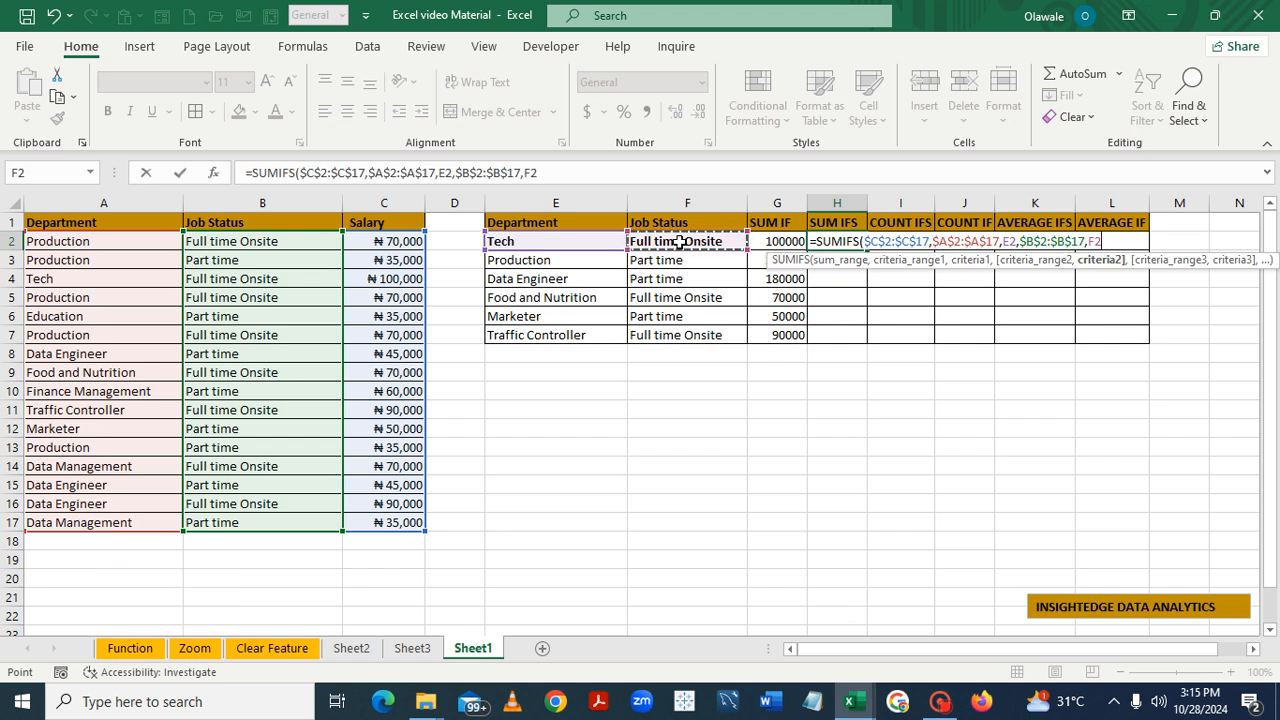
text())
key(Return)
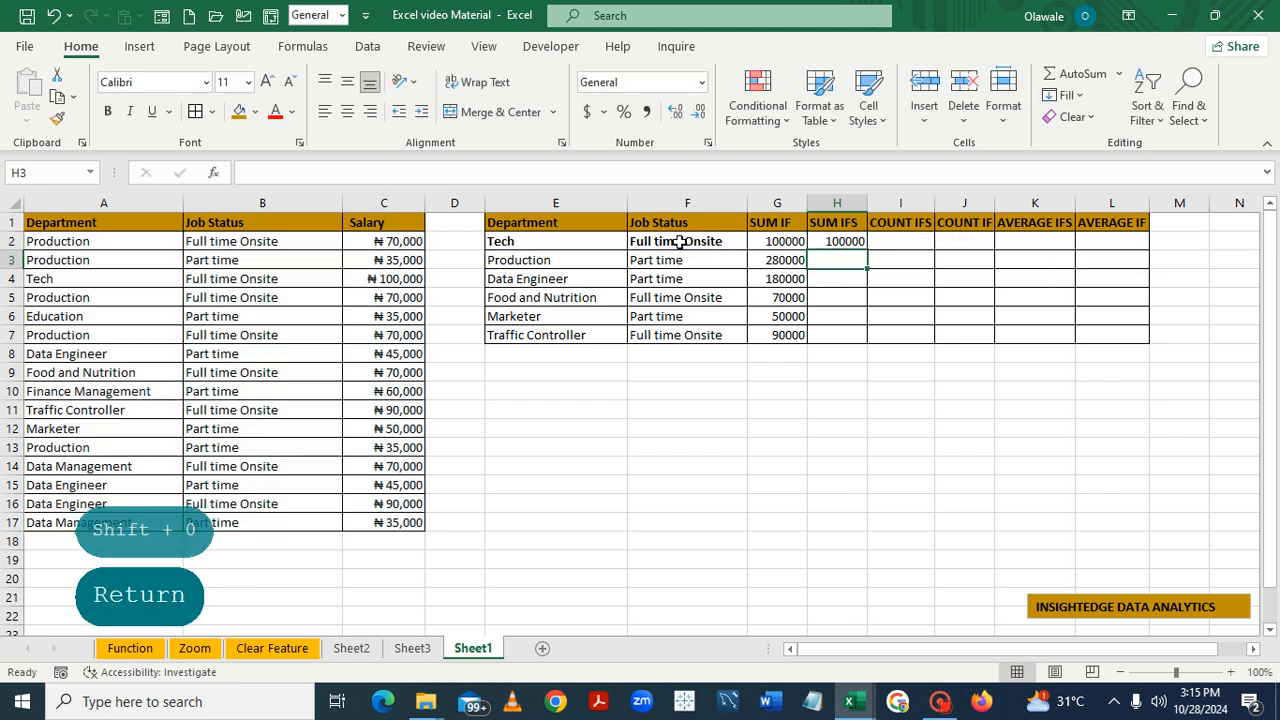
Fill the SUMIFS formula from H2 down through H7
click(840, 239)
double_click(866, 249)
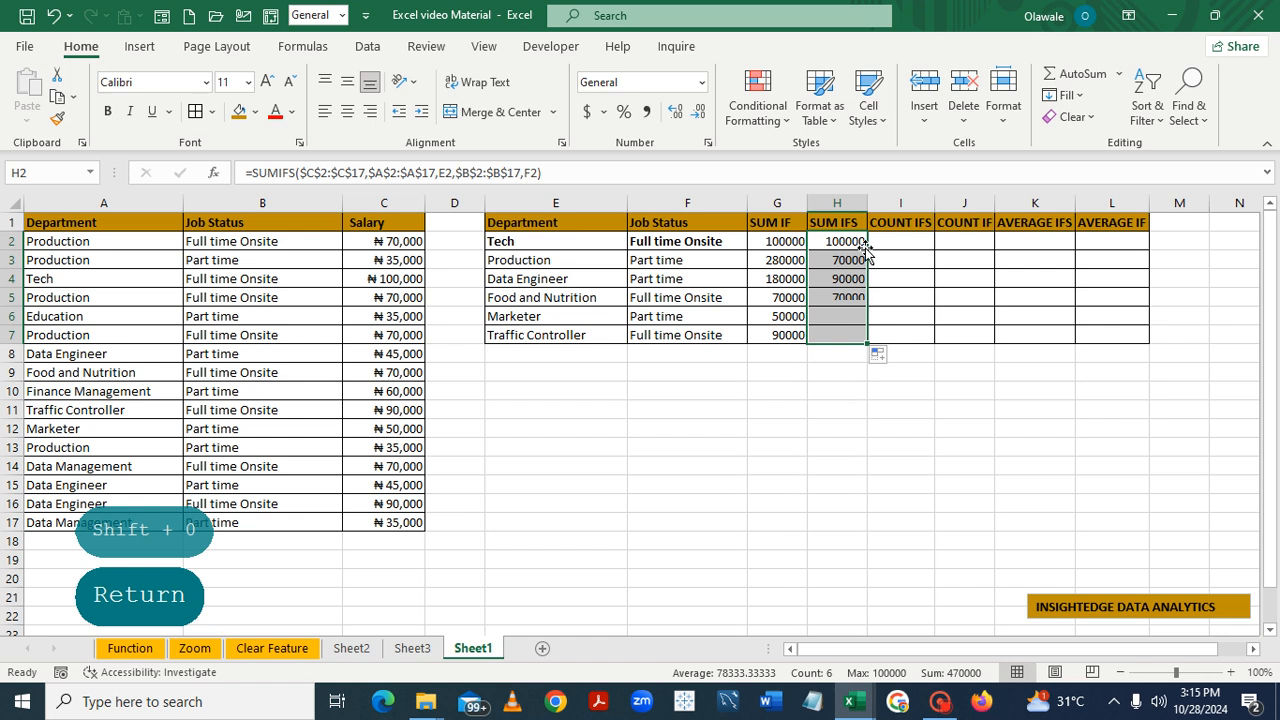
click(885, 417)
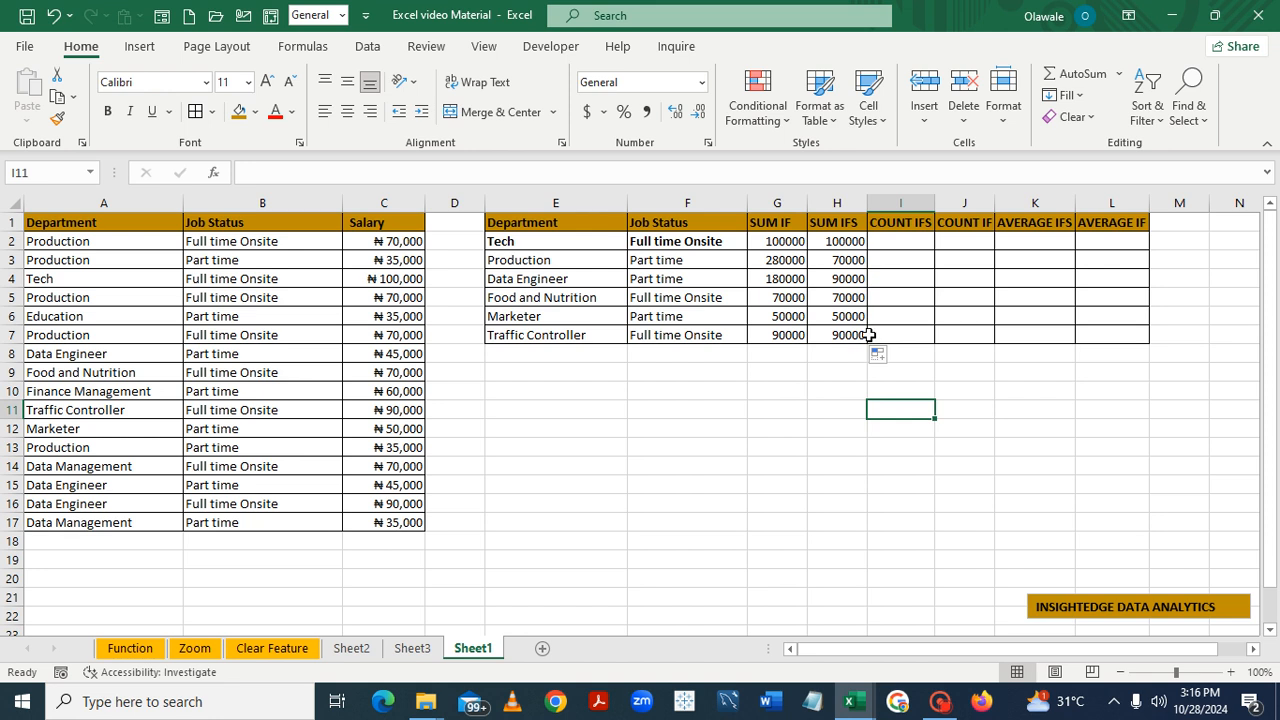
Start a COUNTIFS formula in I2 with first criteria range $A$2:$A$17 and the department criterion E2
click(885, 240)
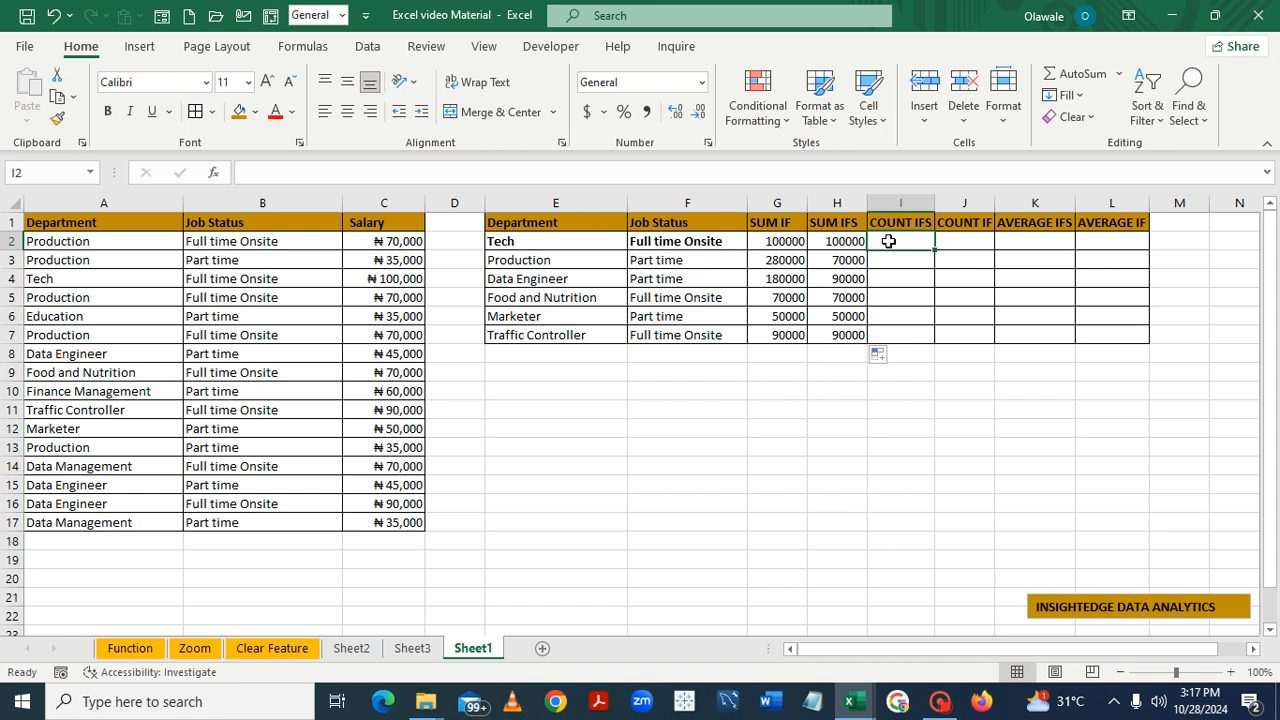
text(=CO)
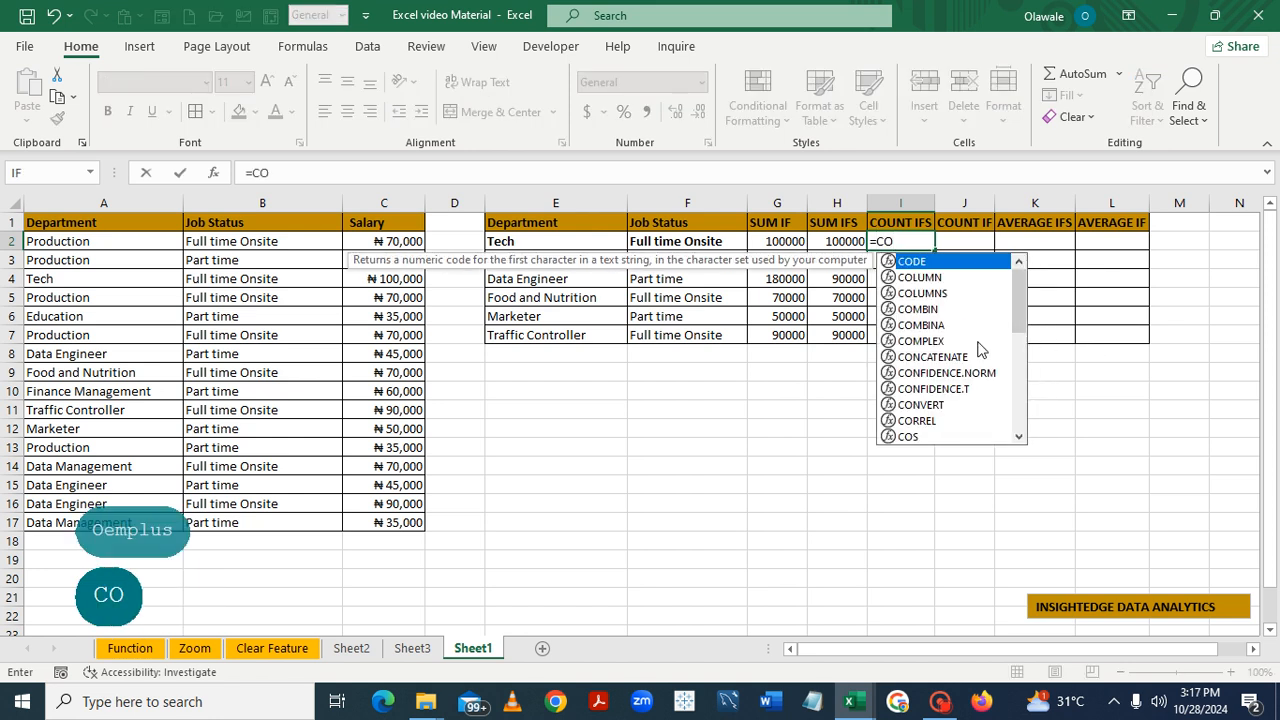
text(U)
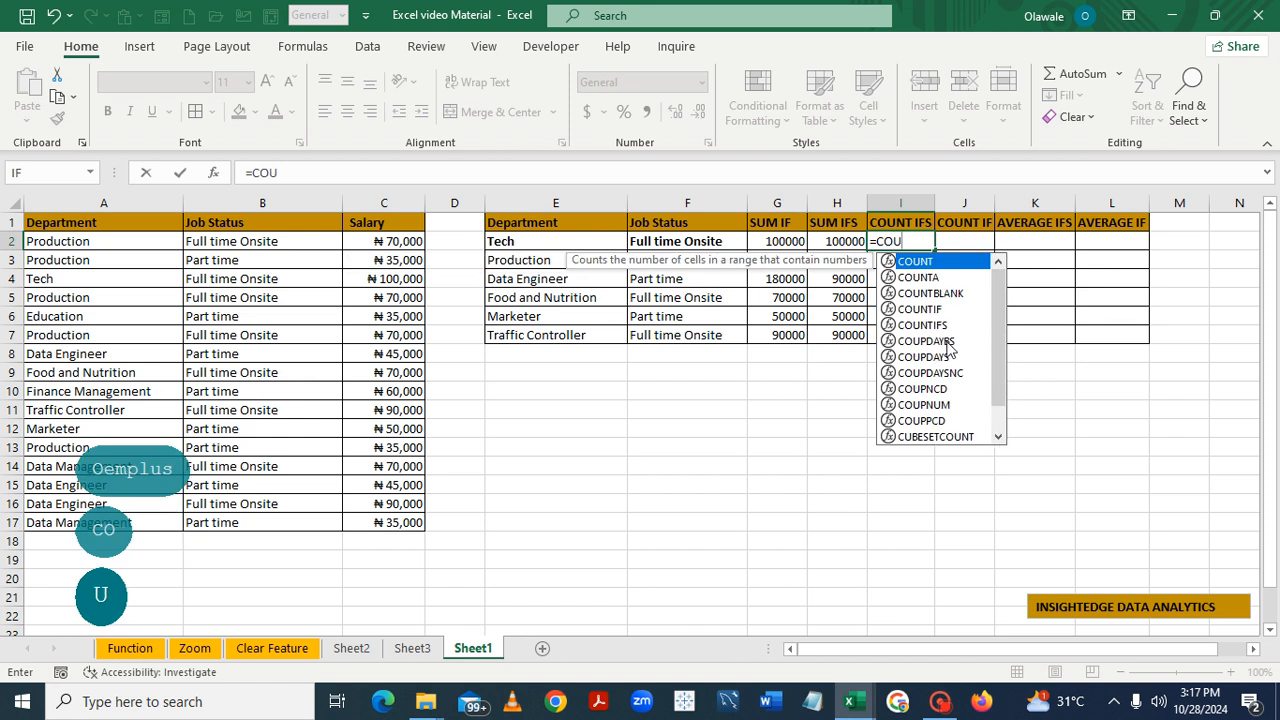
double_click(934, 326)
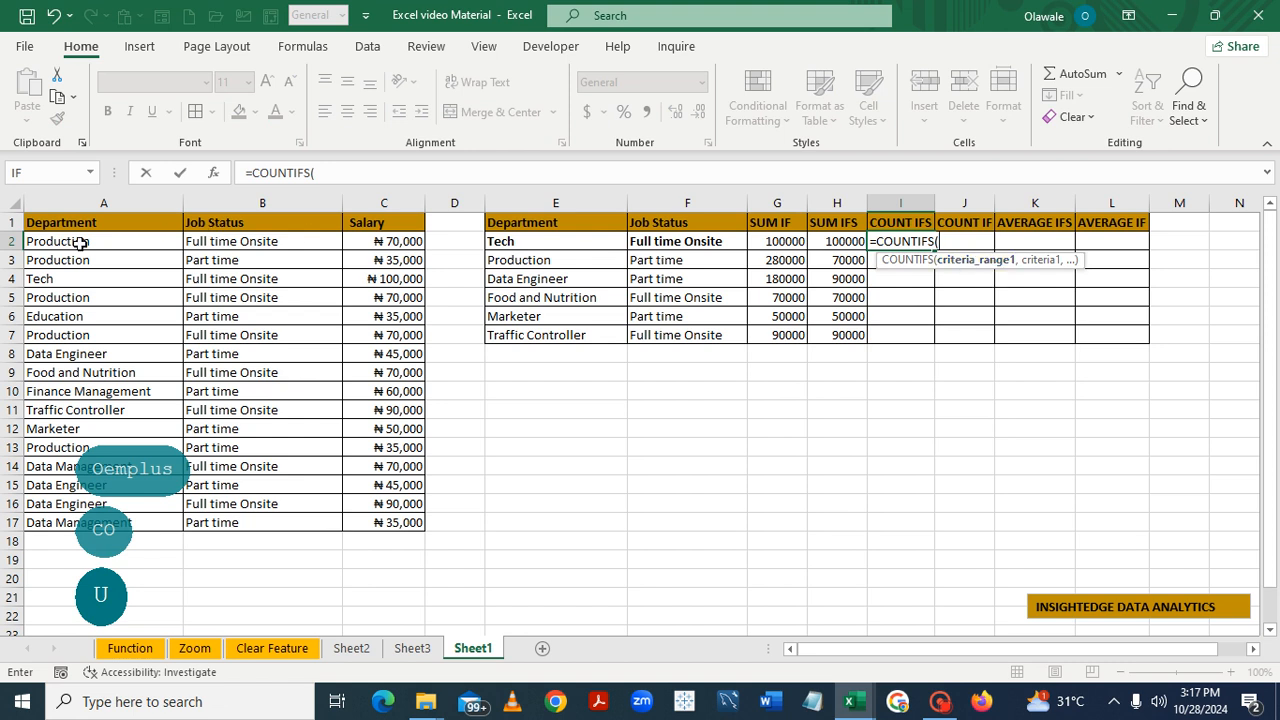
drag(63, 241, 57, 533)
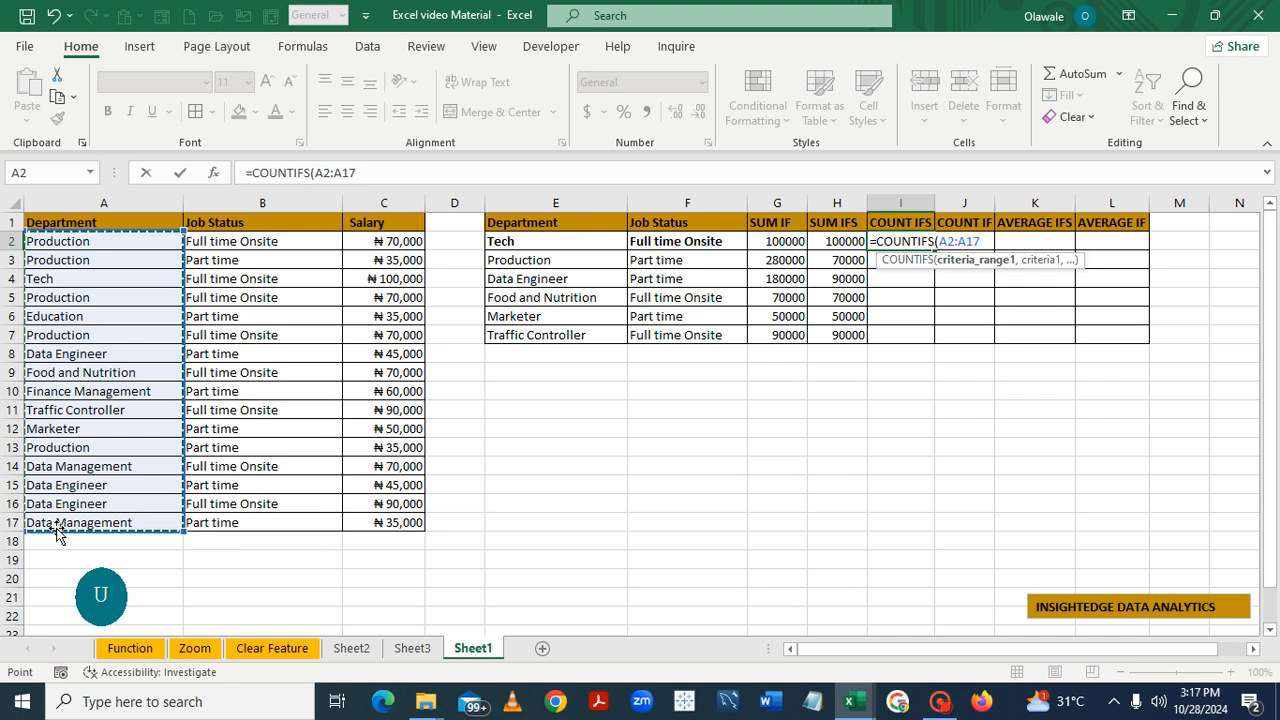
key(F4)
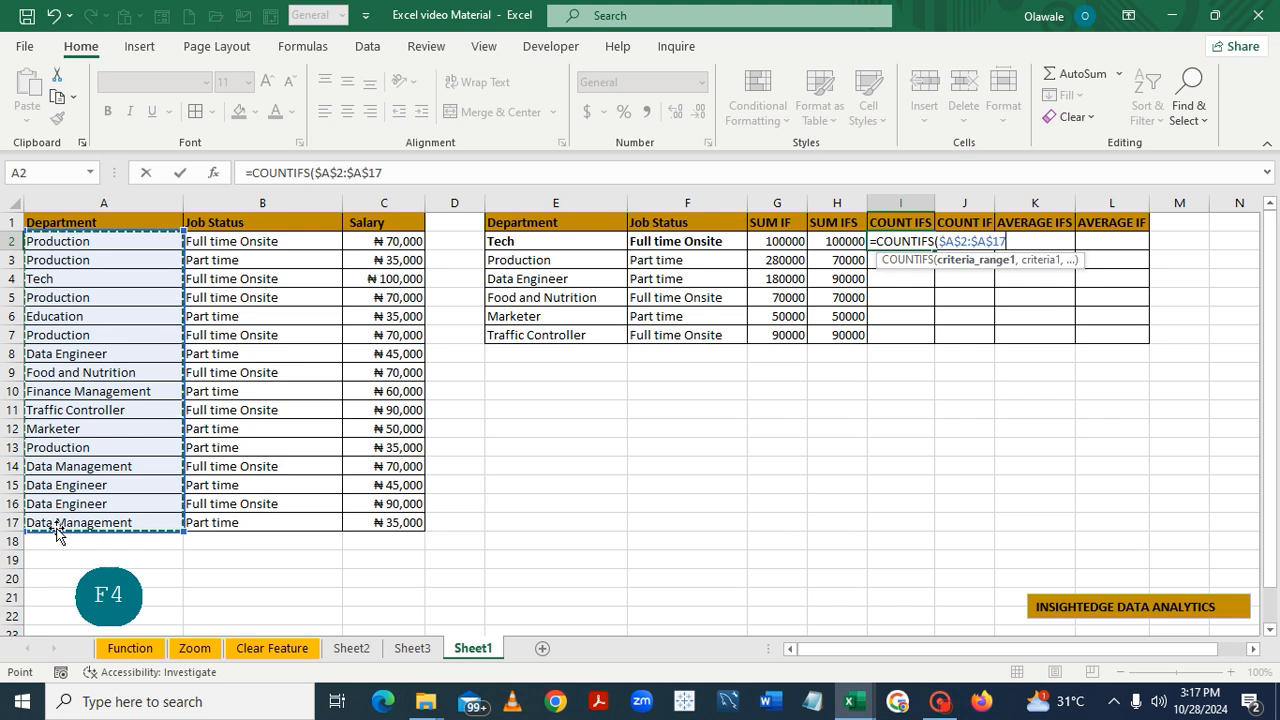
text(,)
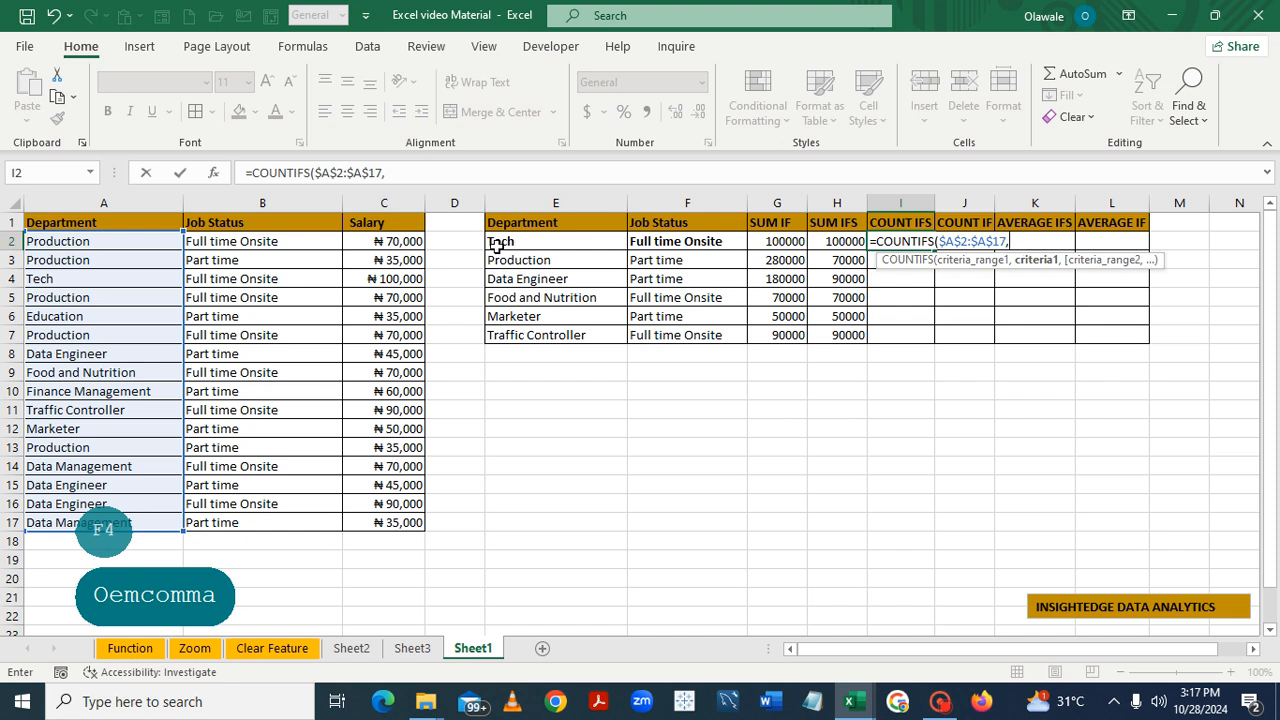
click(511, 242)
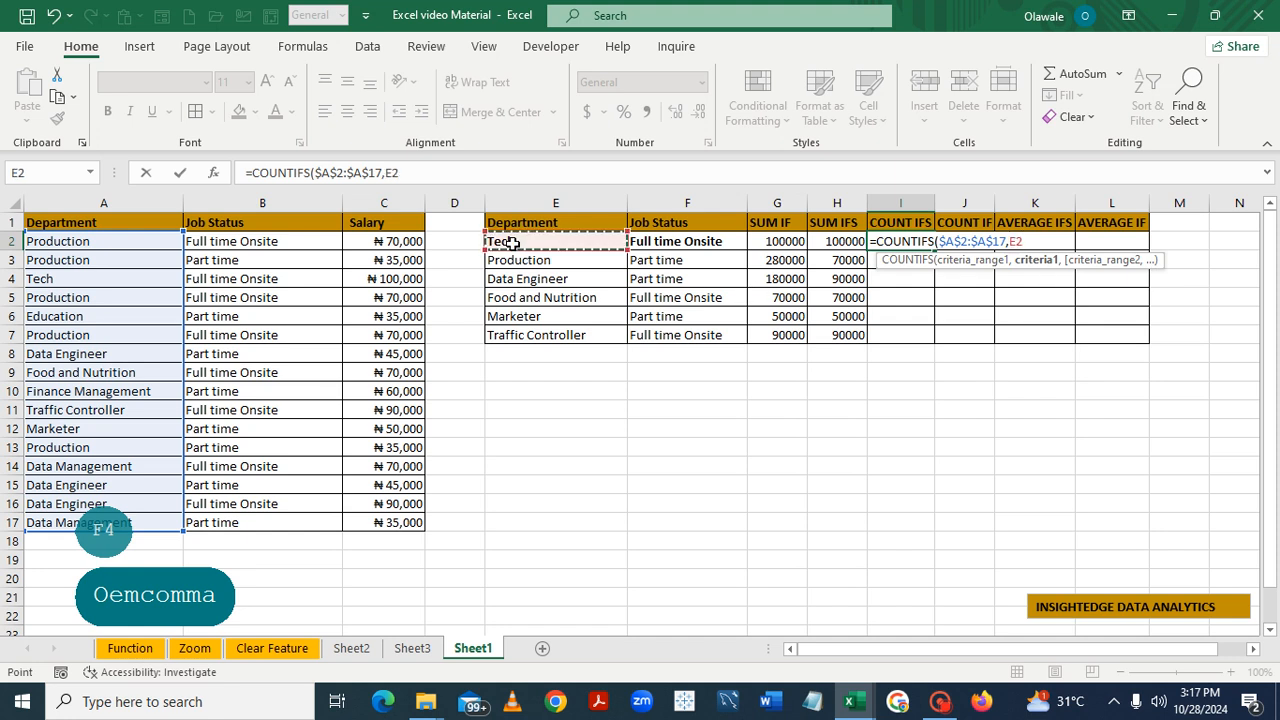
text(,)
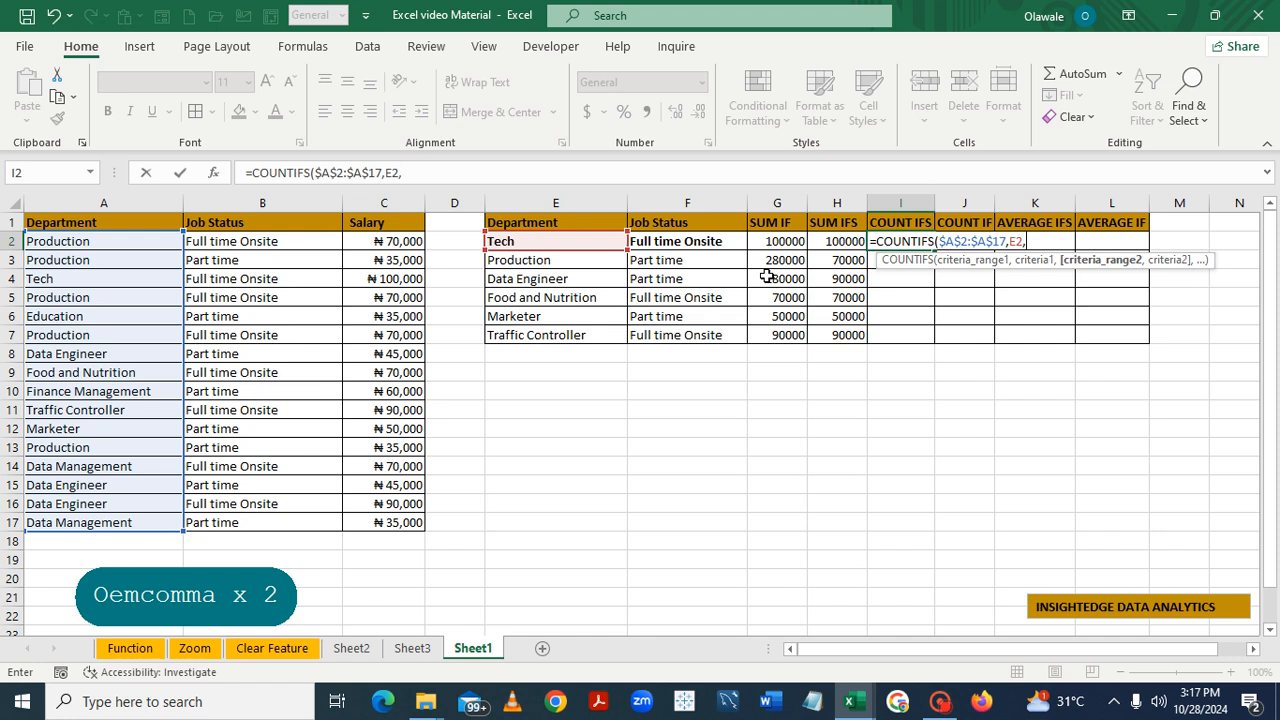
Complete the COUNTIFS formula in I2 with second criteria range $B$2:$B$17 and the job status criterion F2
click(237, 241)
drag(236, 308, 229, 522)
key(F4)
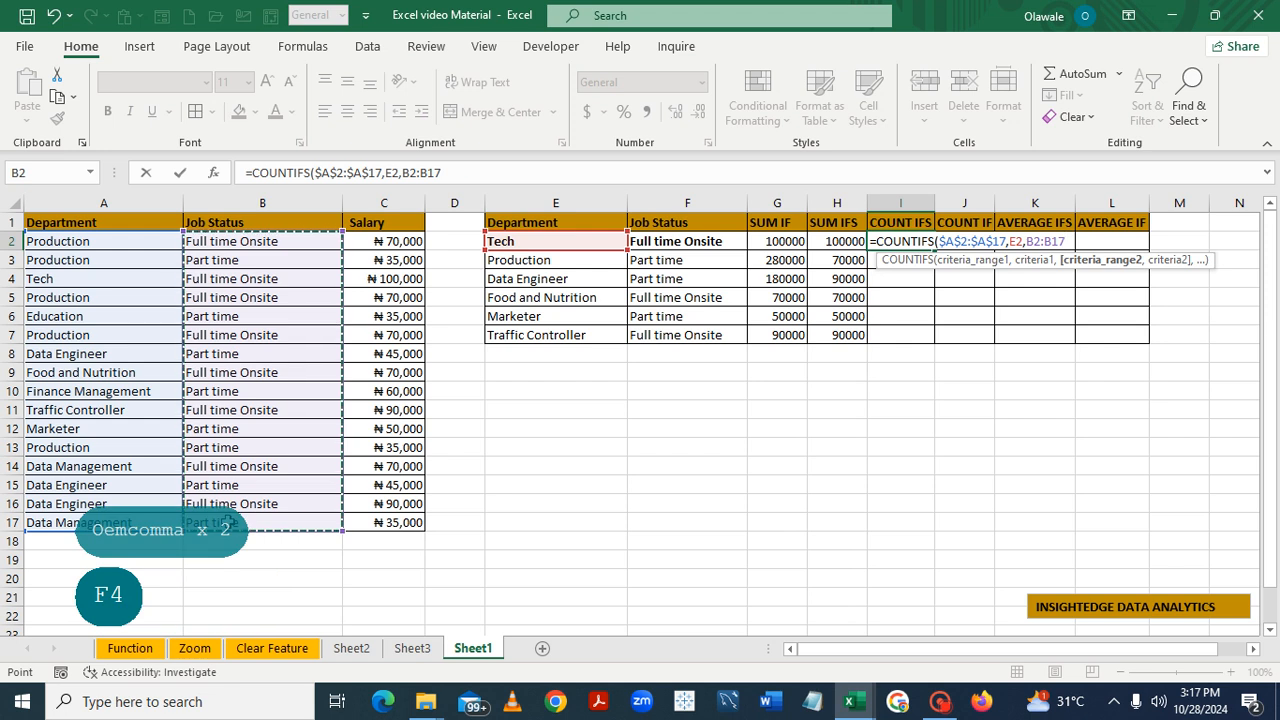
text(,)
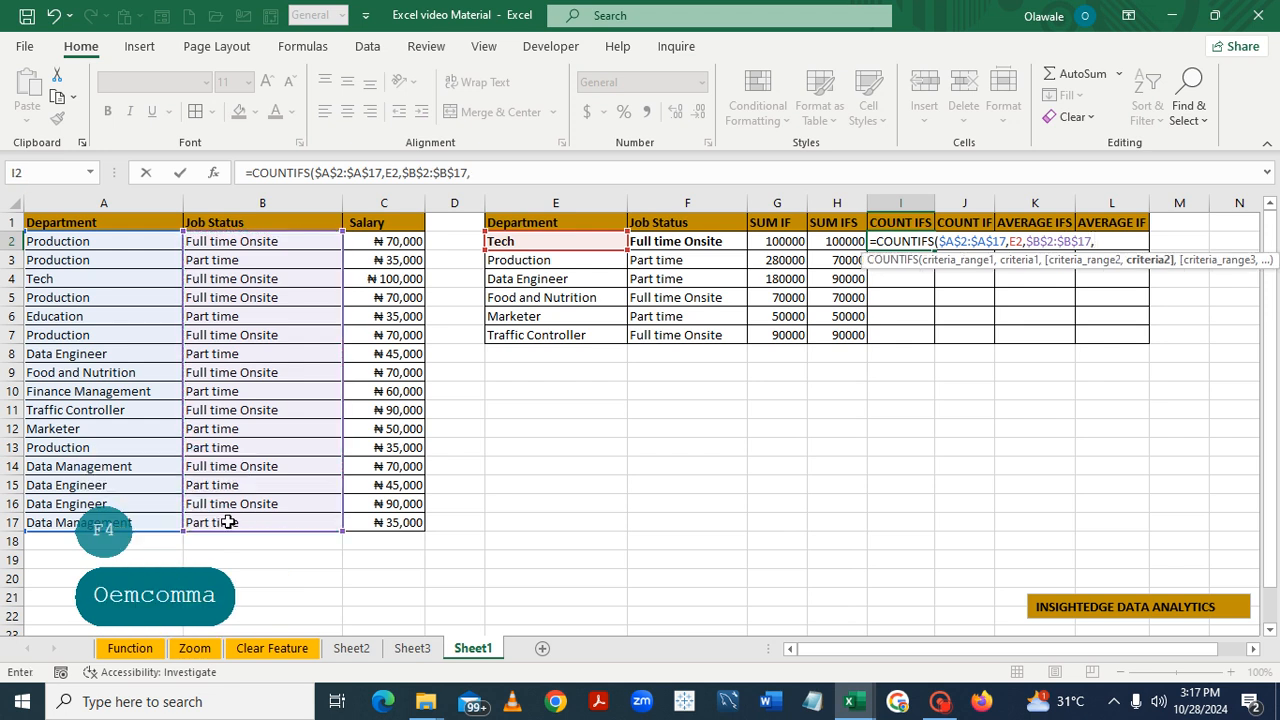
click(676, 242)
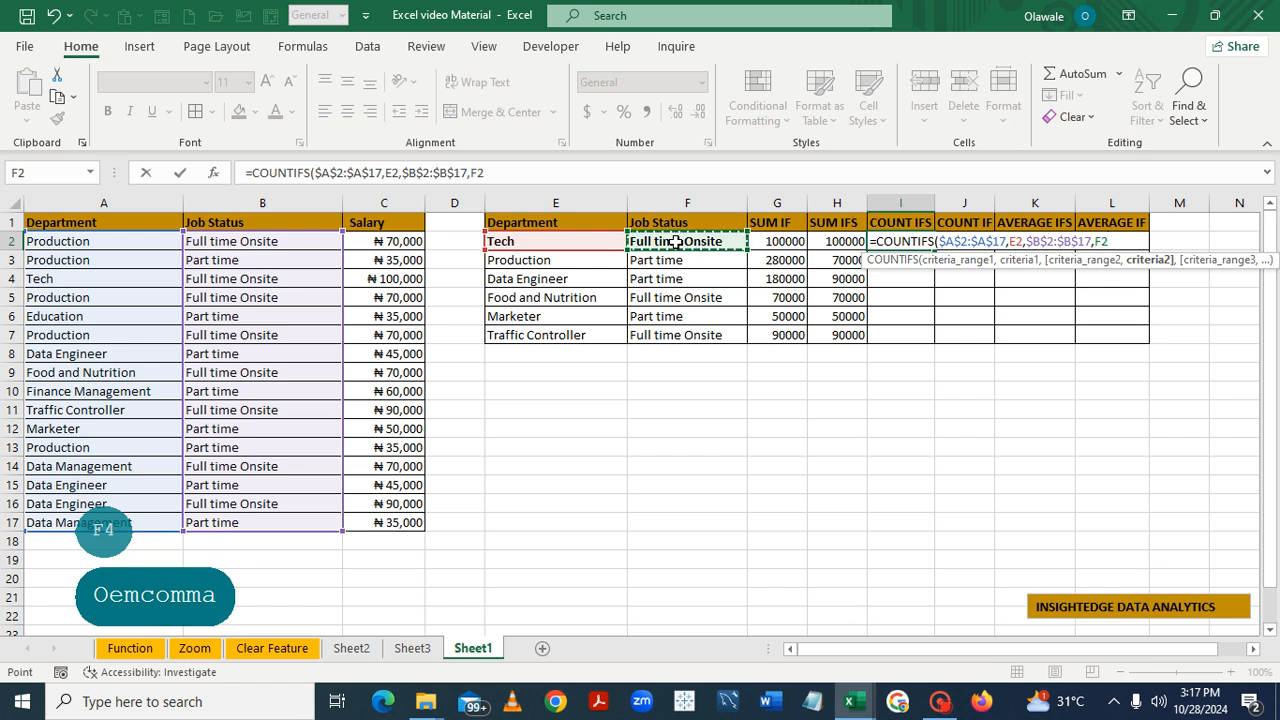
text())
key(Return)
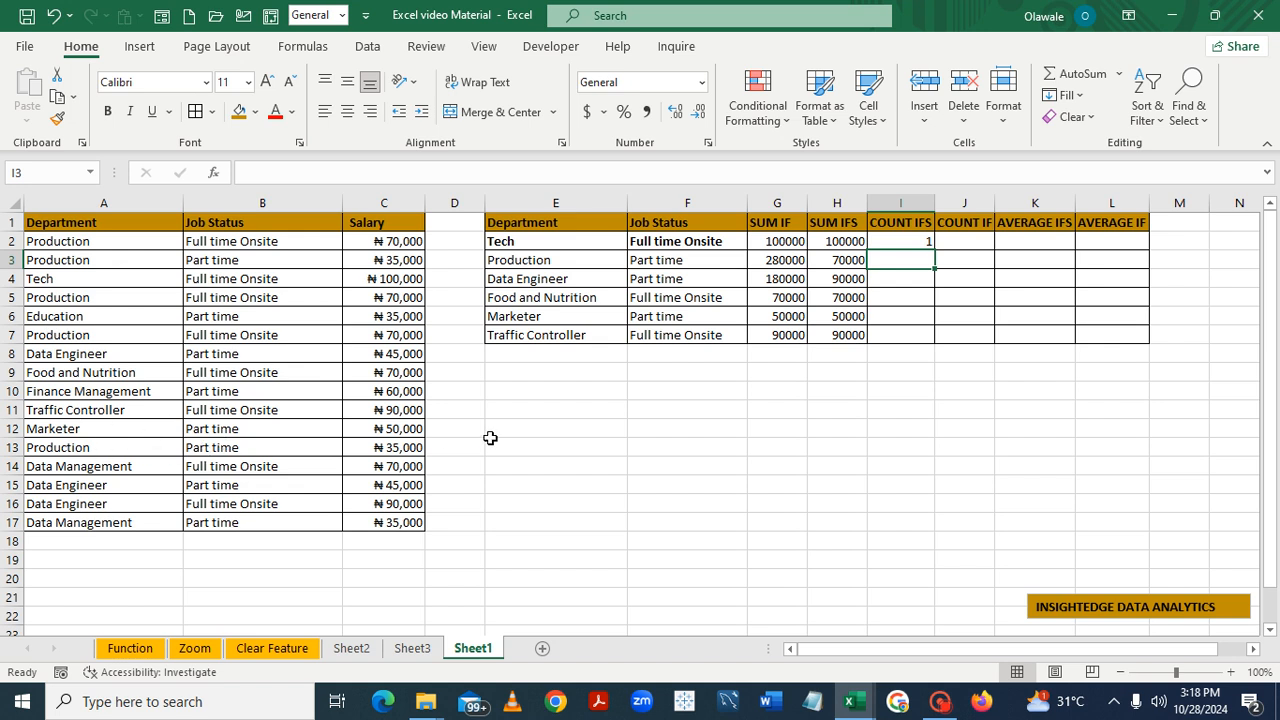
Fill the COUNTIFS formula from I2 down through I7
click(922, 241)
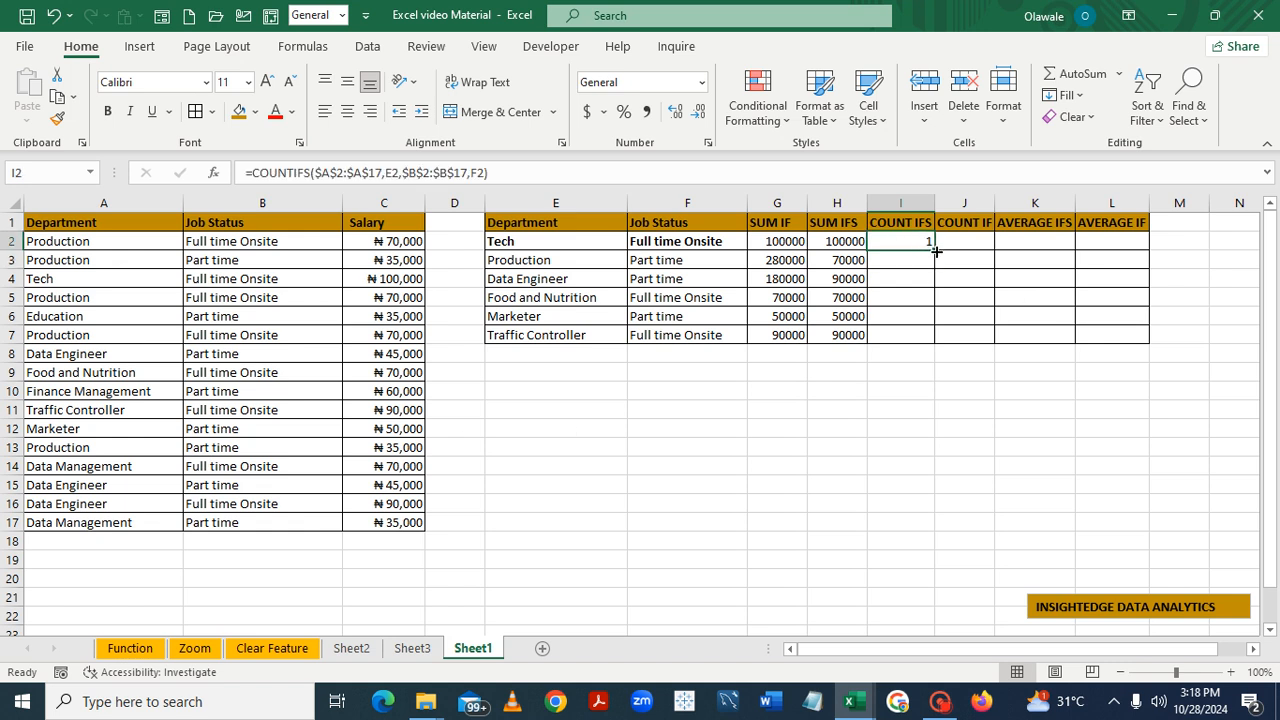
double_click(935, 251)
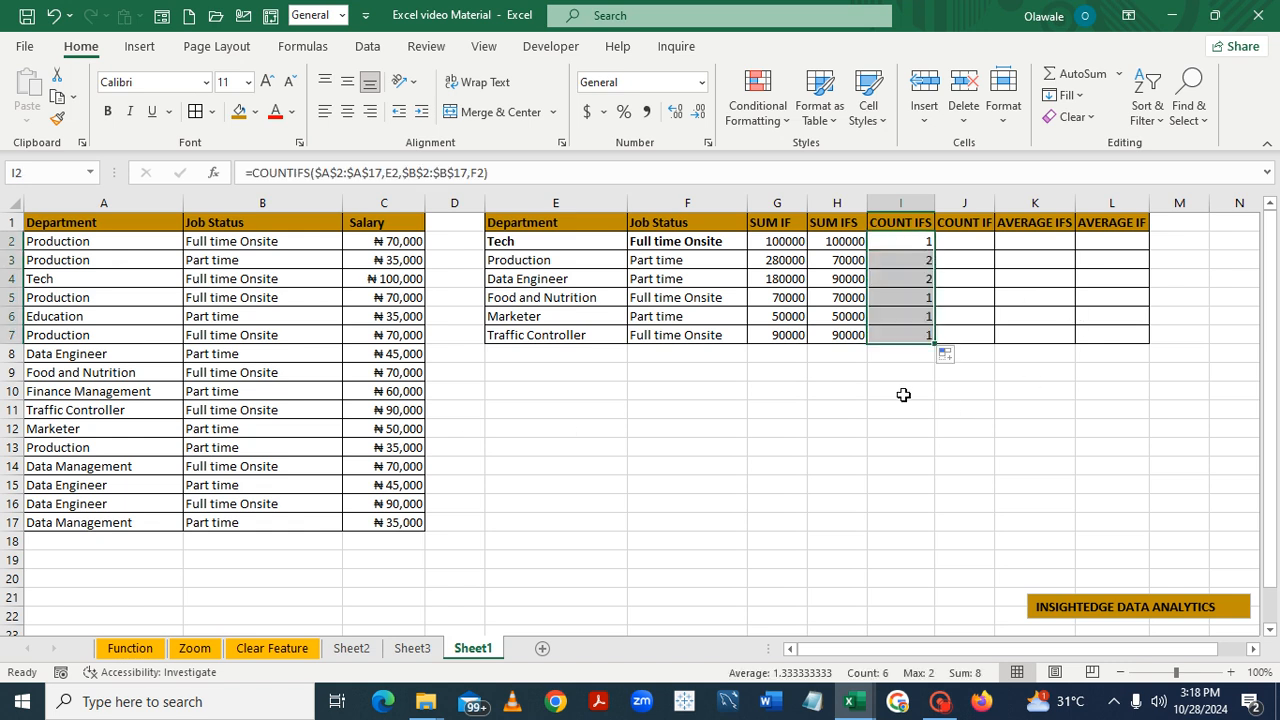
click(988, 462)
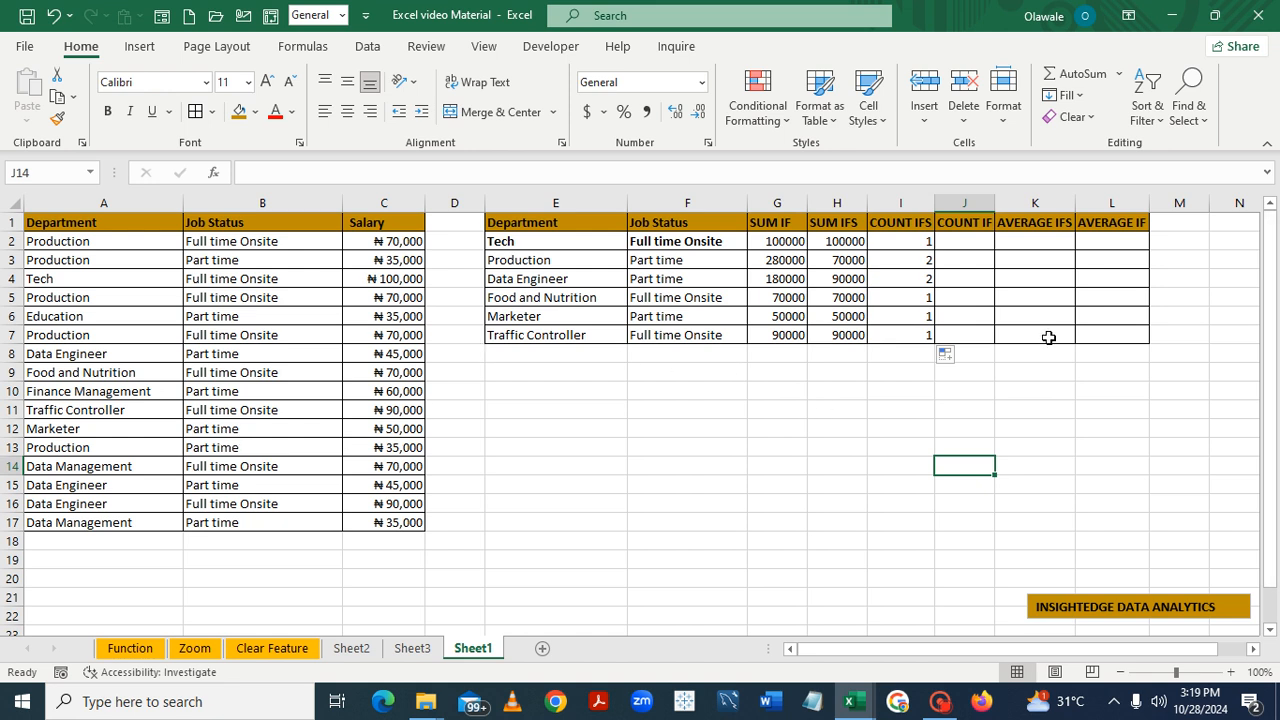
Enter a COUNTIF formula in J2 with range $A$2:$A$17 and the department criterion E2
click(953, 240)
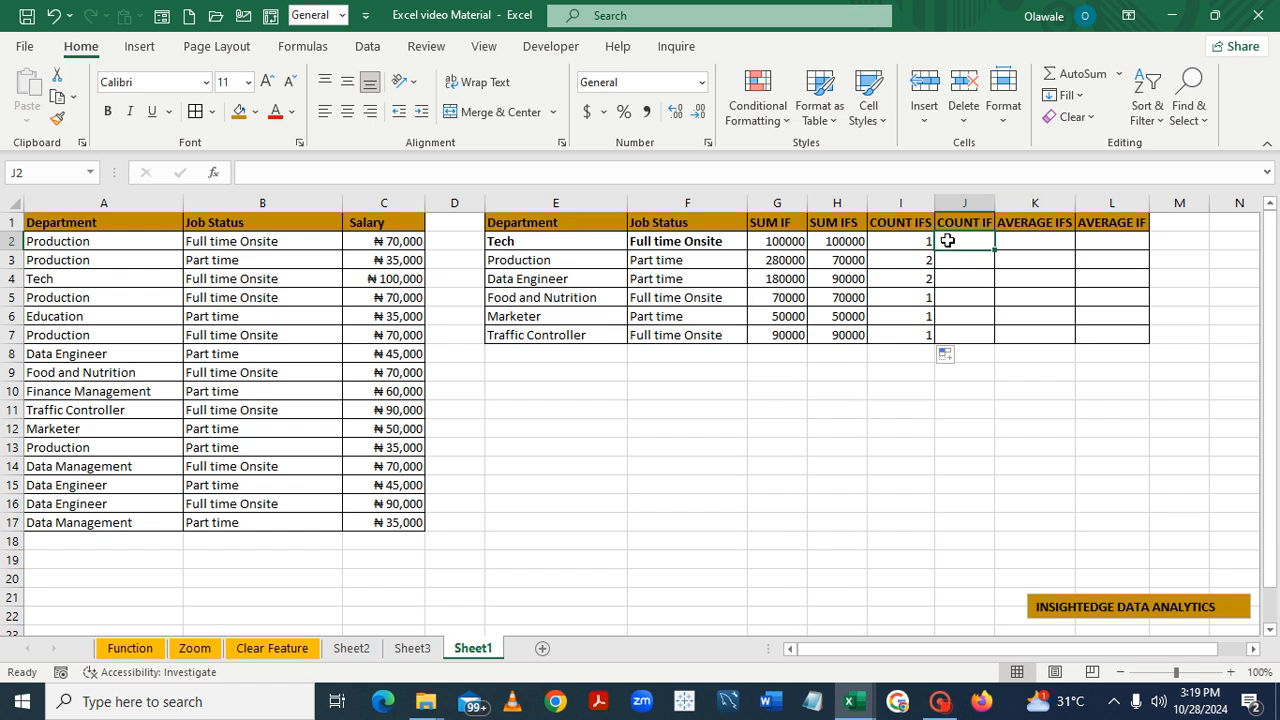
text(=)
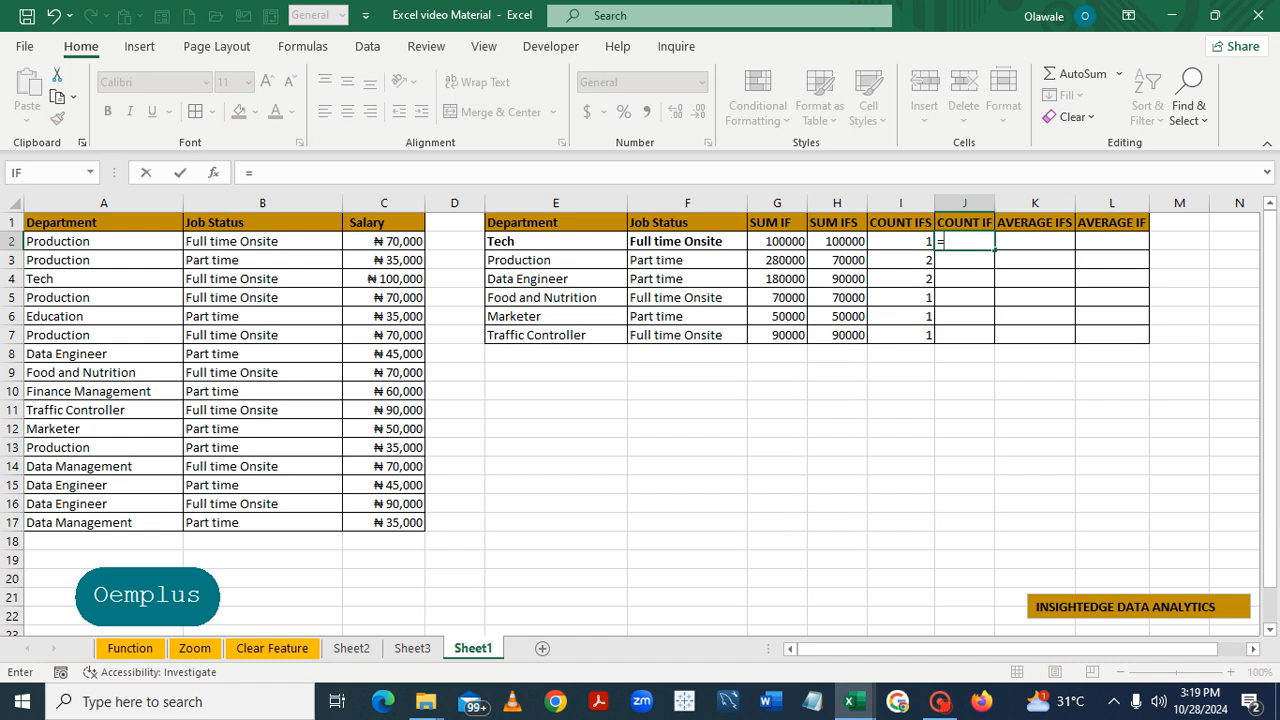
text(CO)
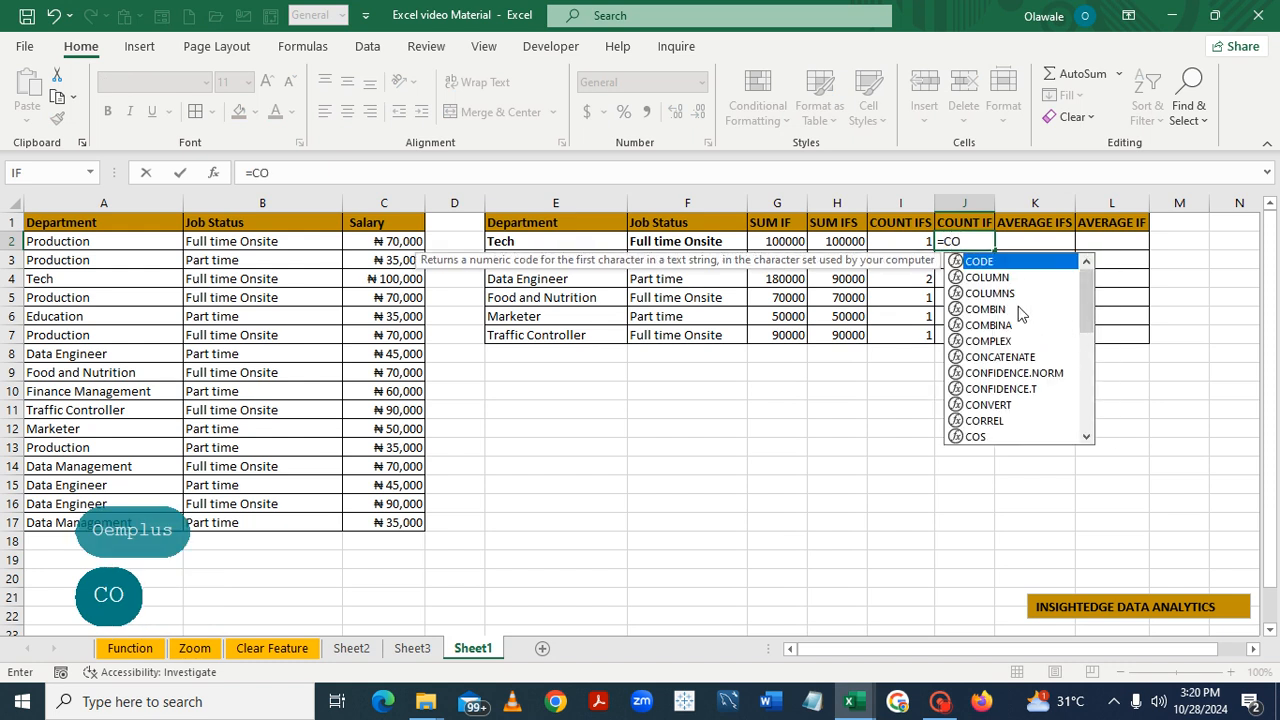
text(UN)
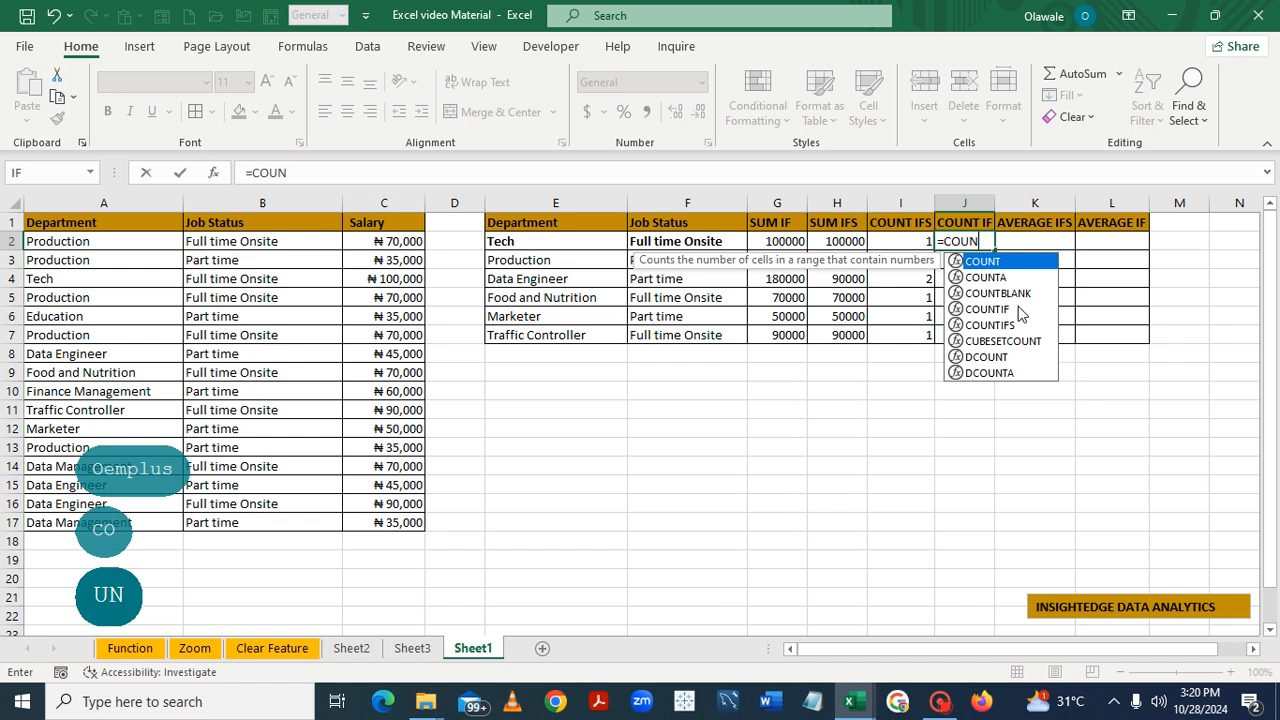
double_click(1000, 310)
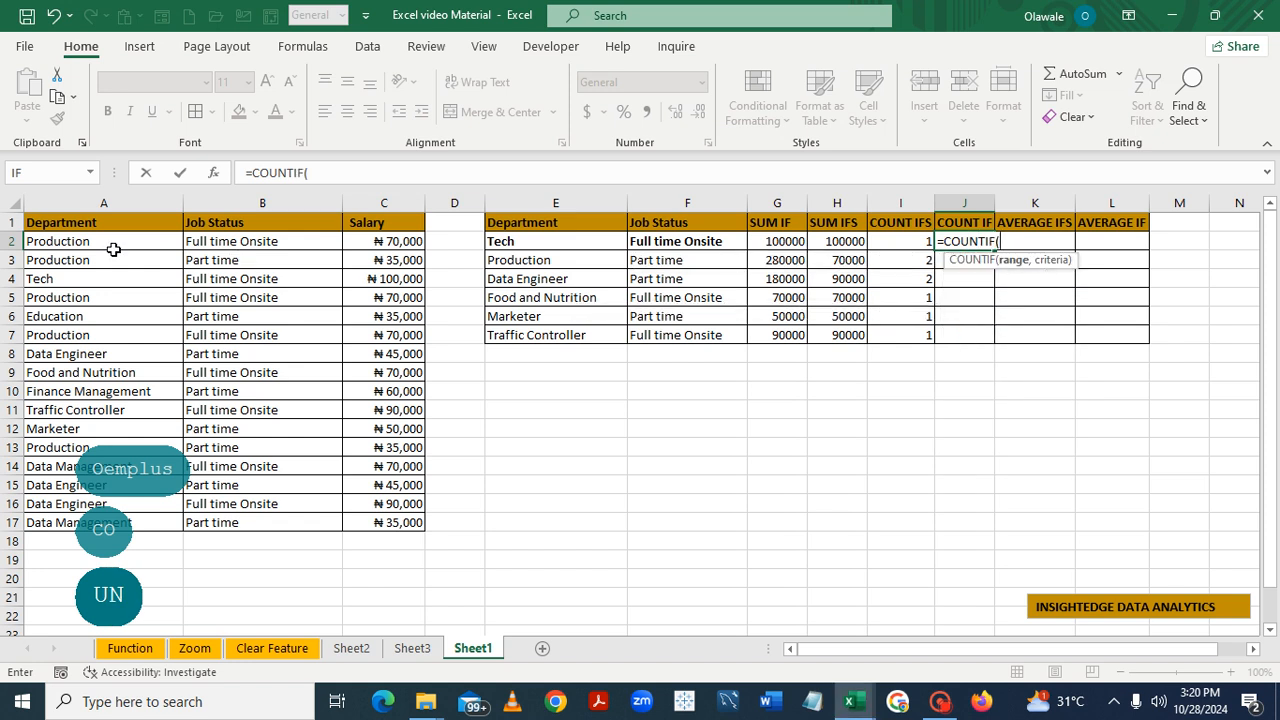
drag(72, 390, 72, 522)
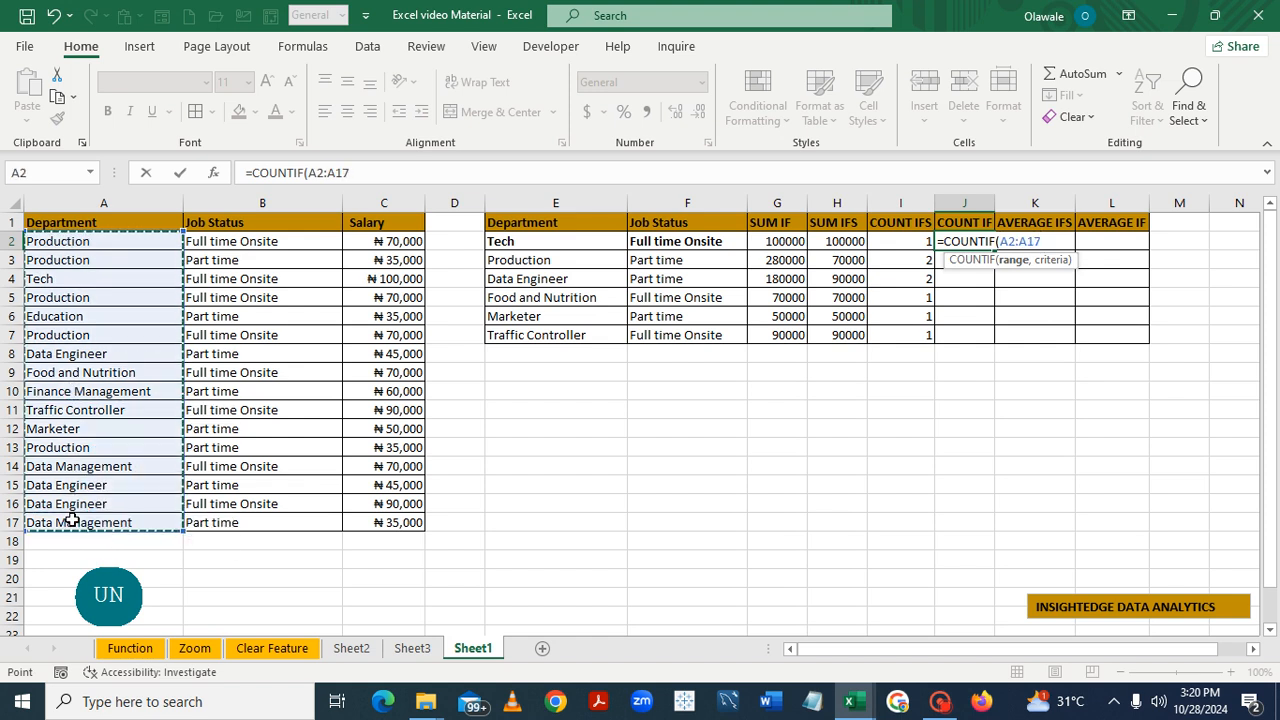
key(F4)
text(,)
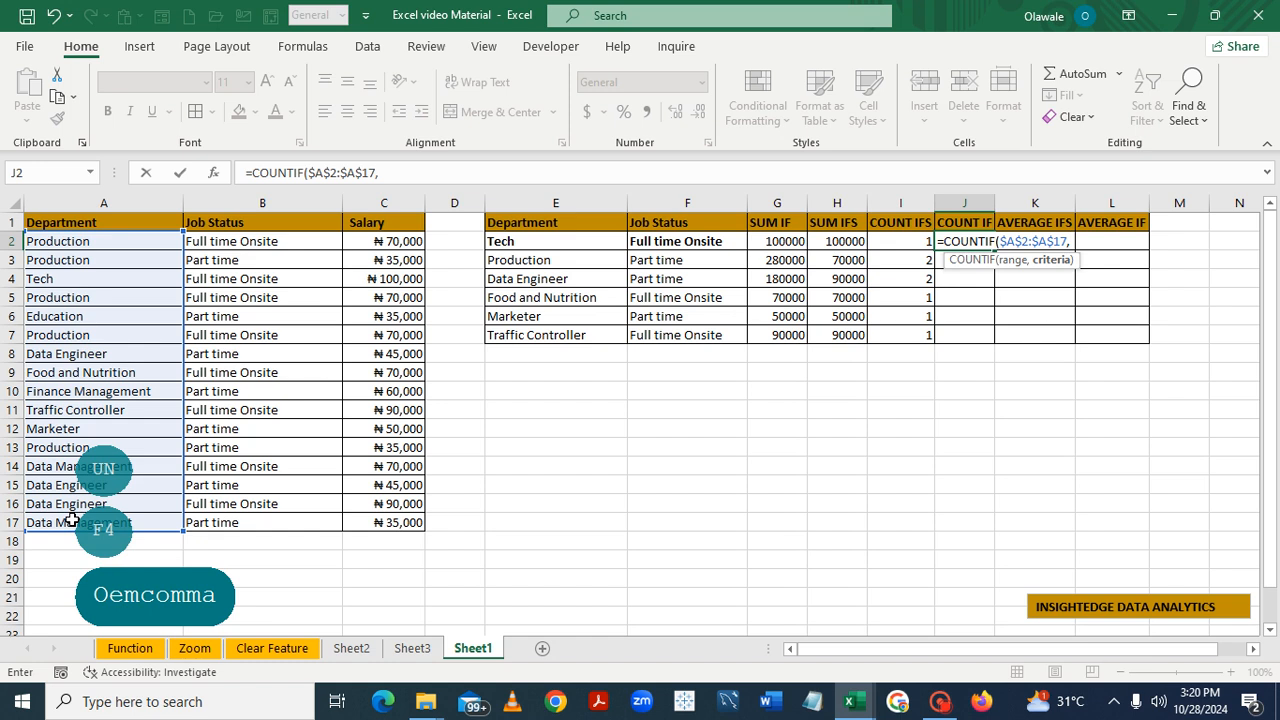
click(521, 242)
text())
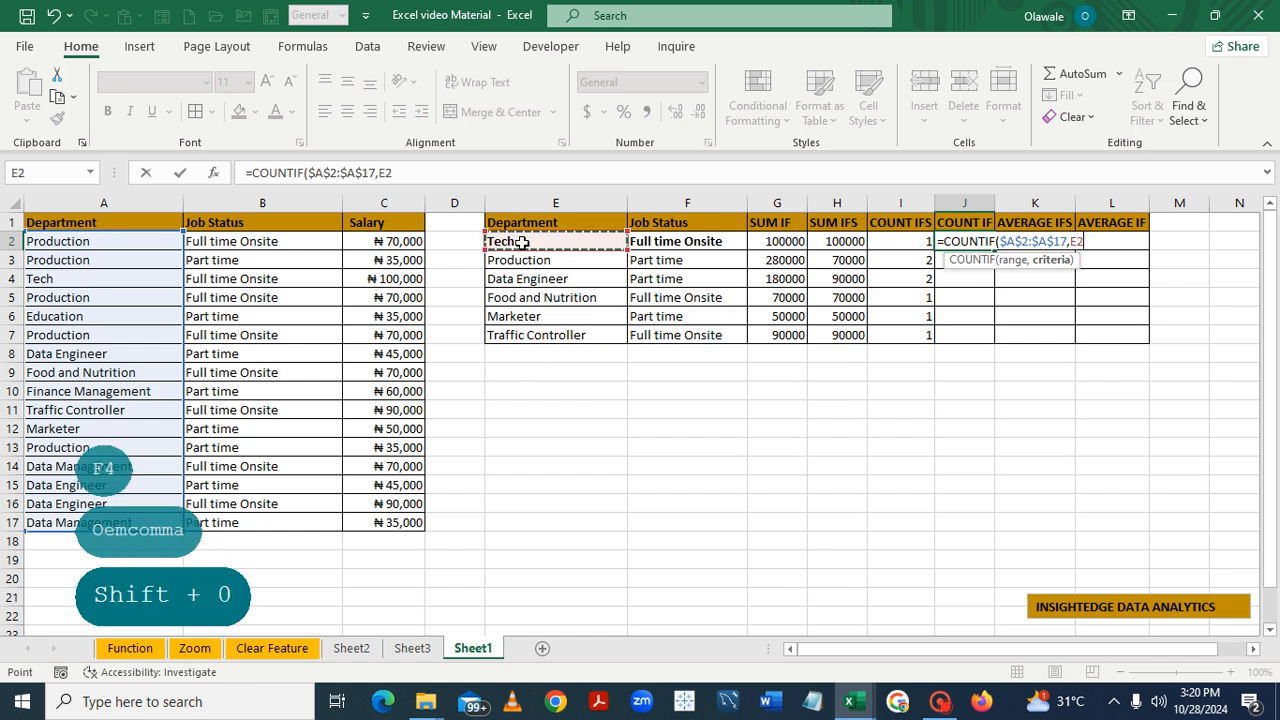
key(Return)
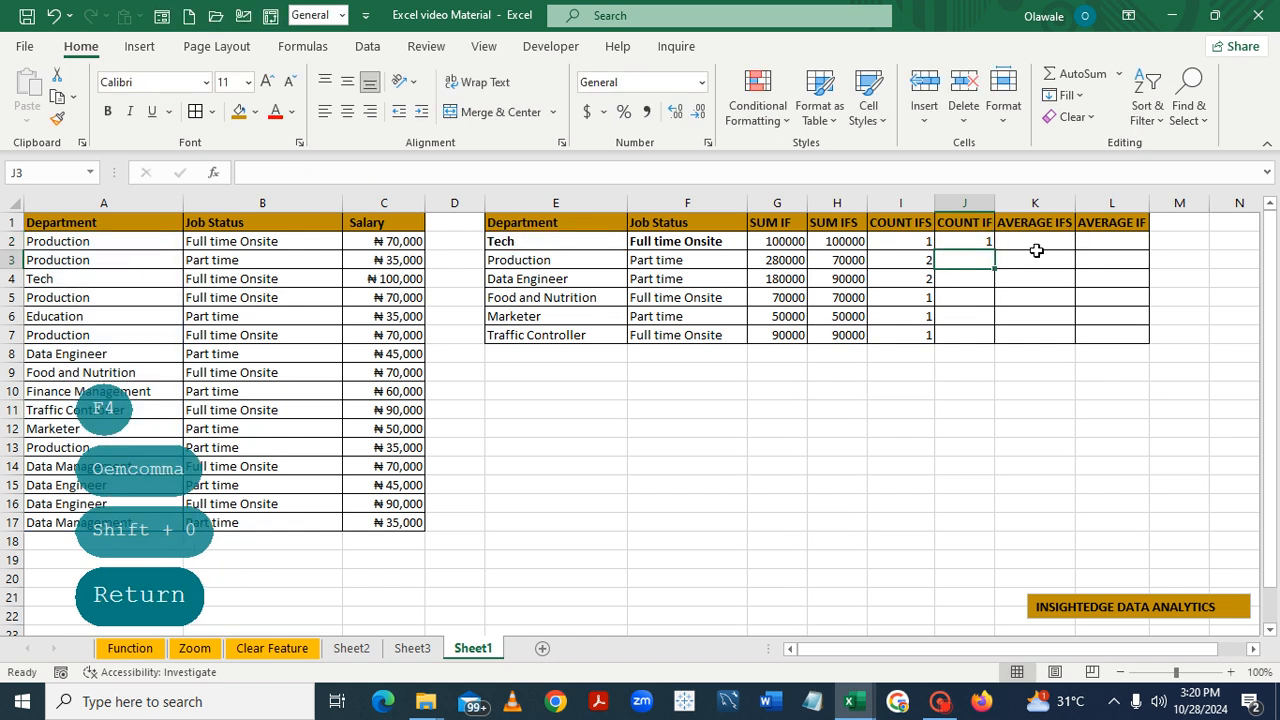
Fill the COUNTIF formula from J2 down through J7
click(980, 240)
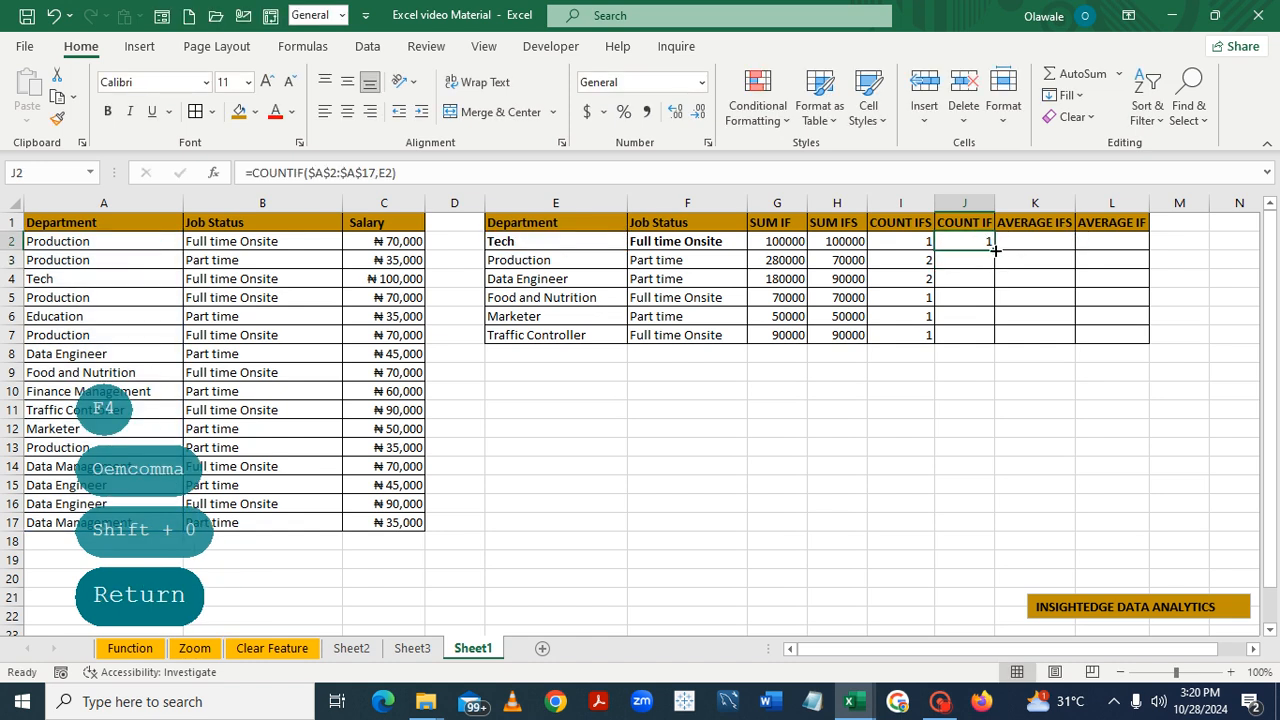
double_click(995, 250)
click(970, 442)
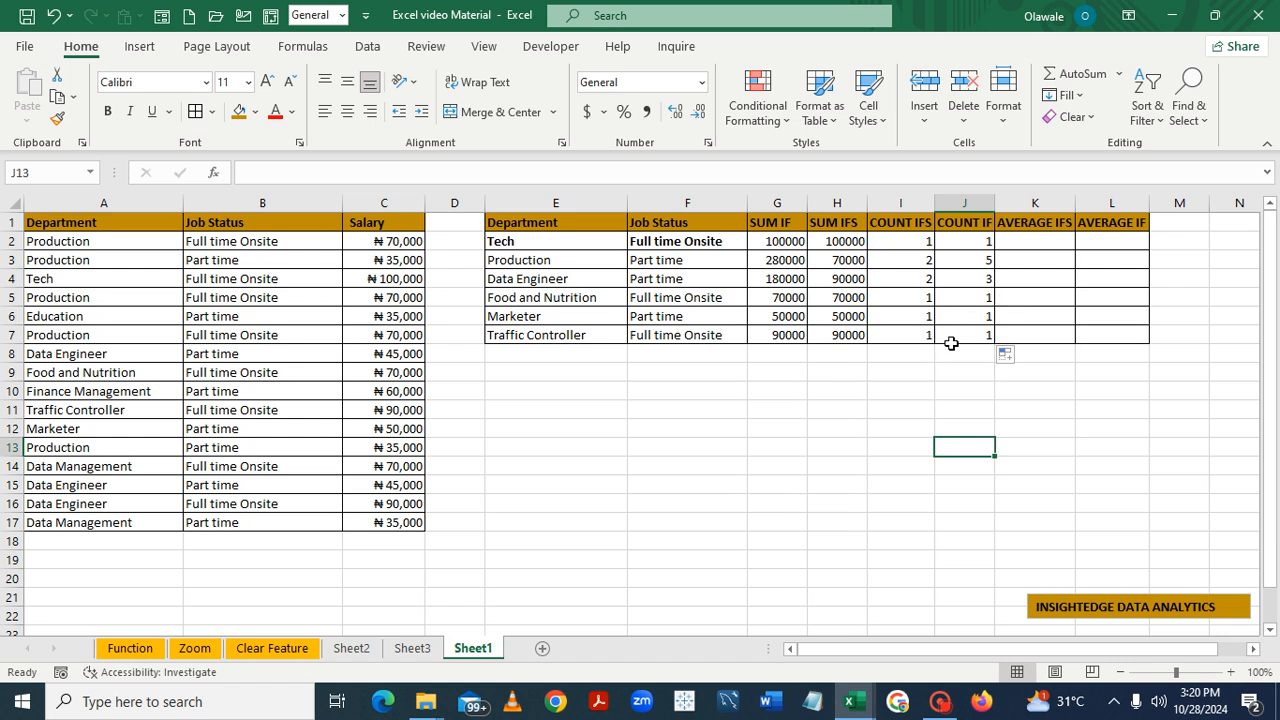
Start an AVERAGEIFS formula in K2 with the salary cells $C$2:$C$17 as the average range
click(1033, 243)
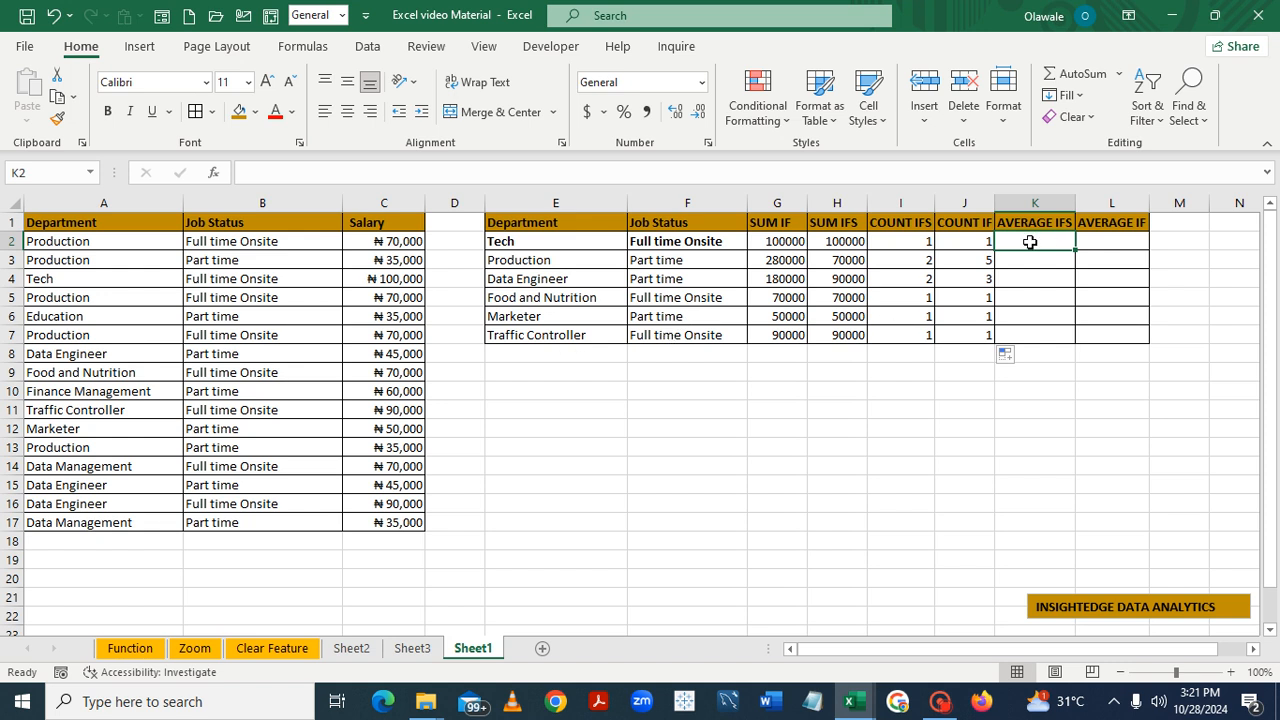
text(=)
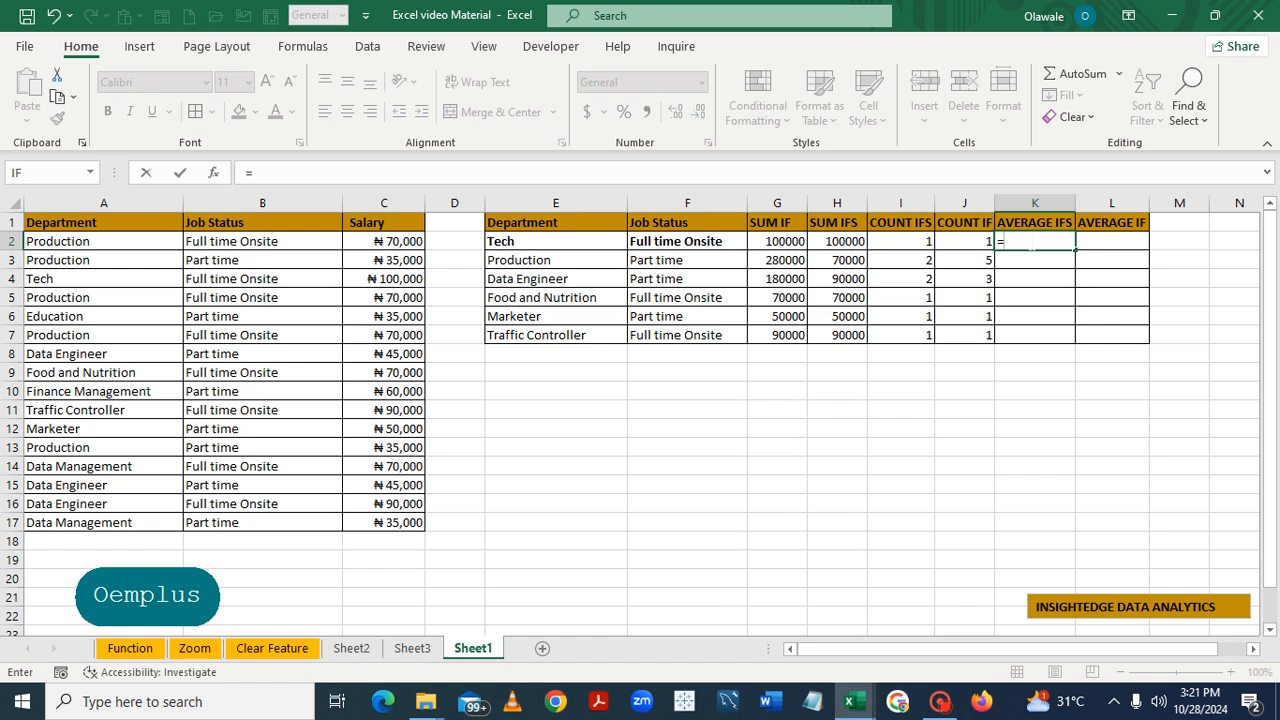
text(AVER)
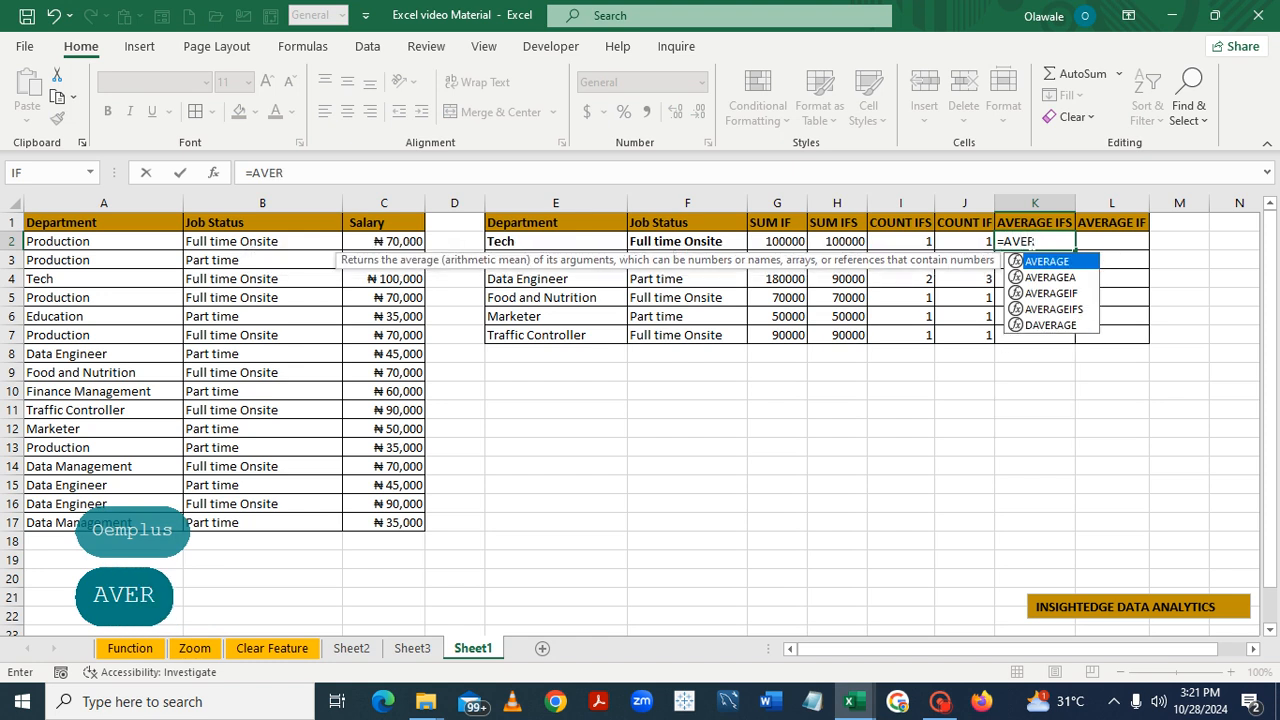
double_click(1066, 311)
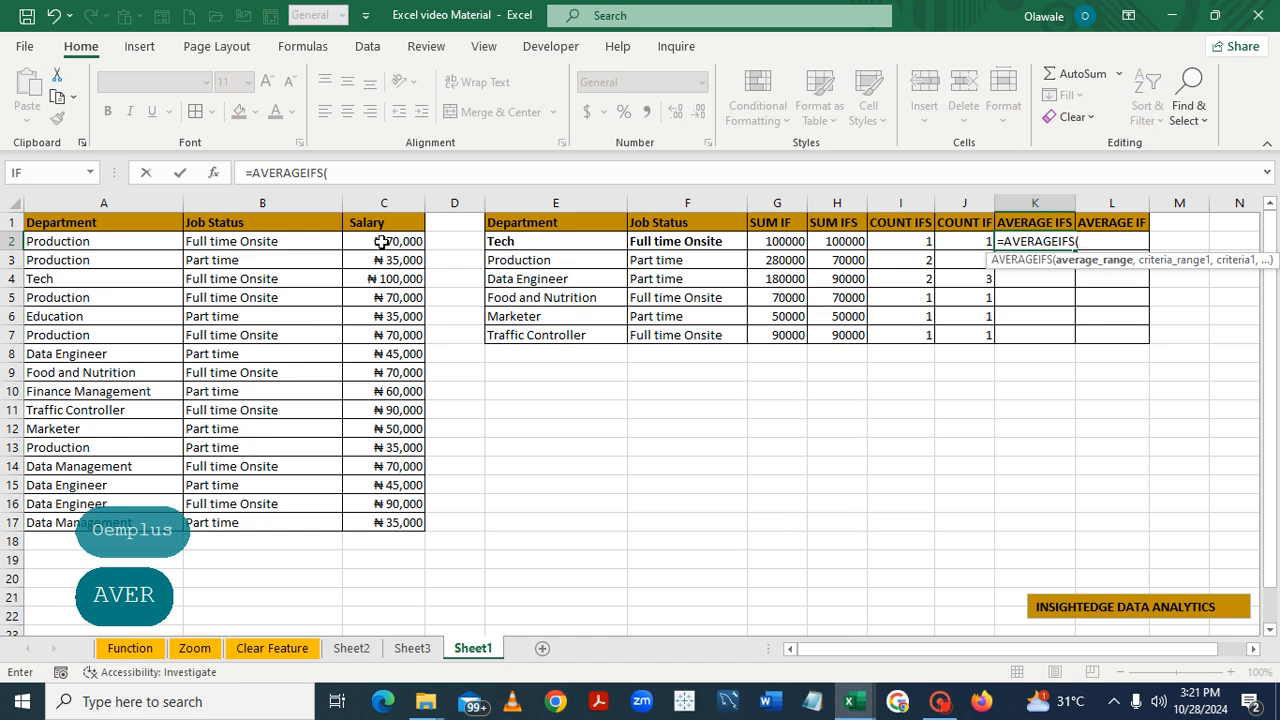
drag(381, 241, 392, 512)
key(F4)
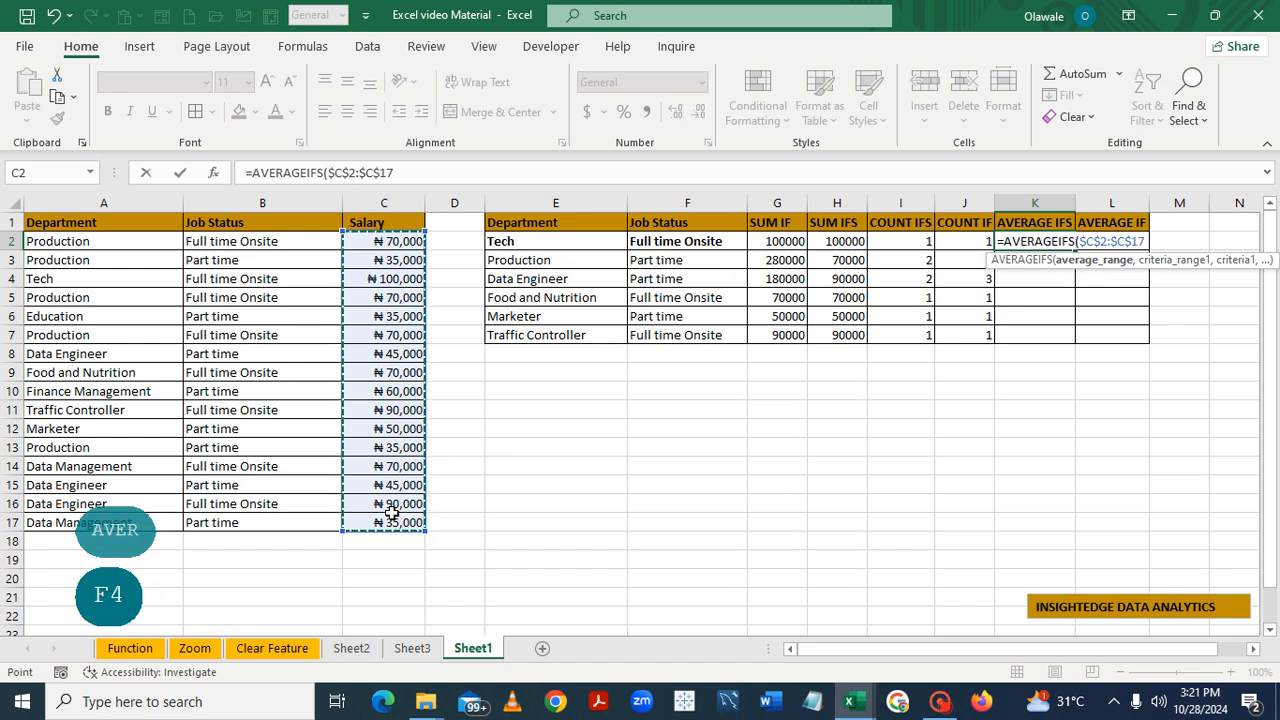
text(,)
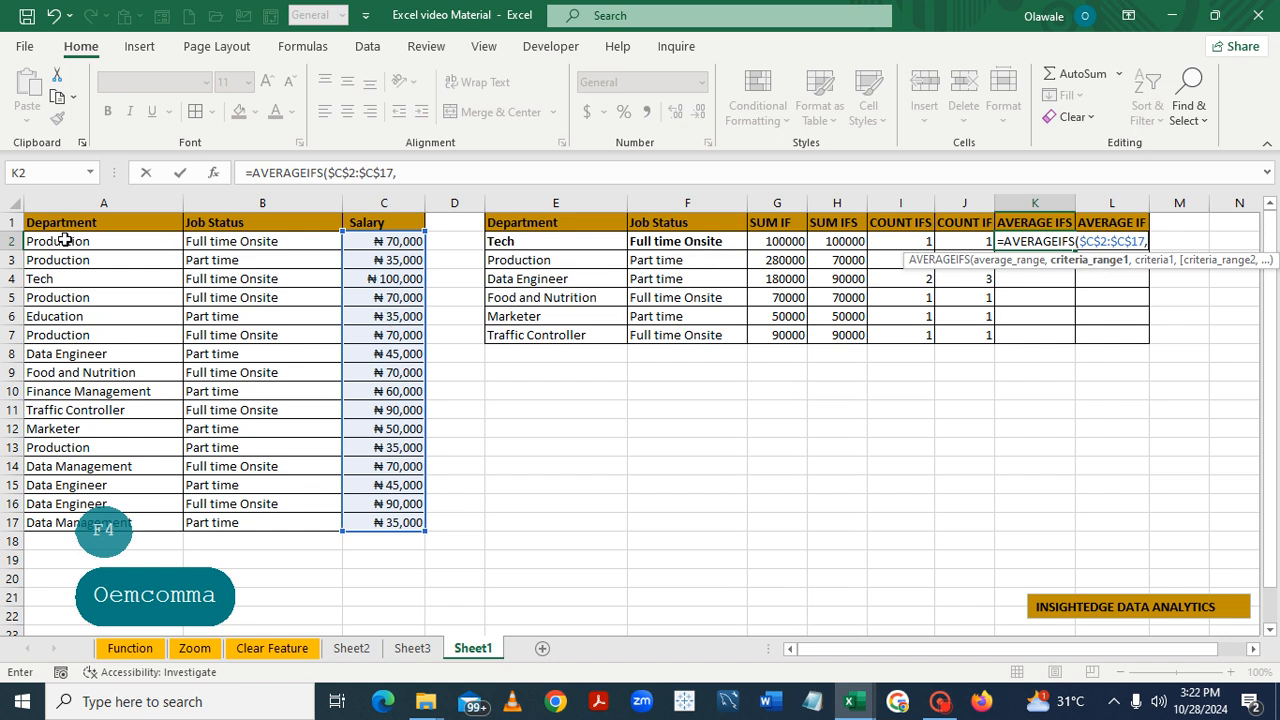
Add the first criteria range $A$2:$A$17 and the department criterion E2 to the AVERAGEIFS formula in K2
drag(63, 240, 65, 515)
key(F4)
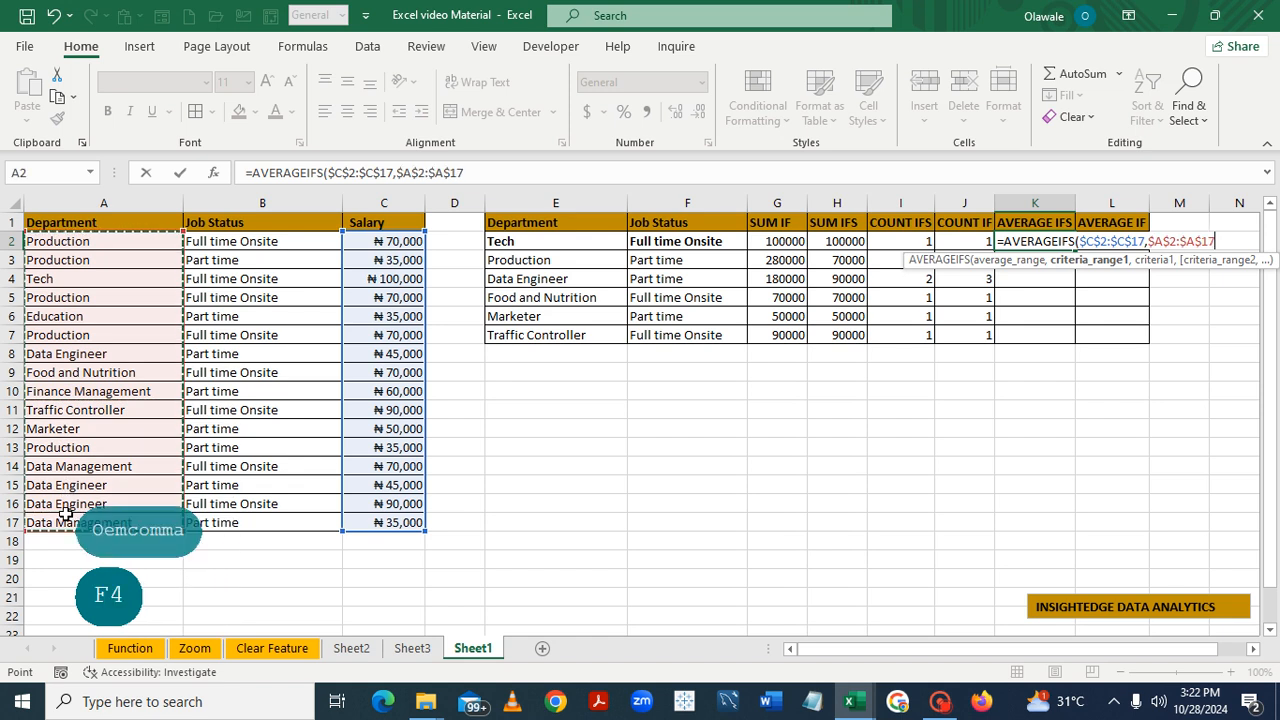
text(,)
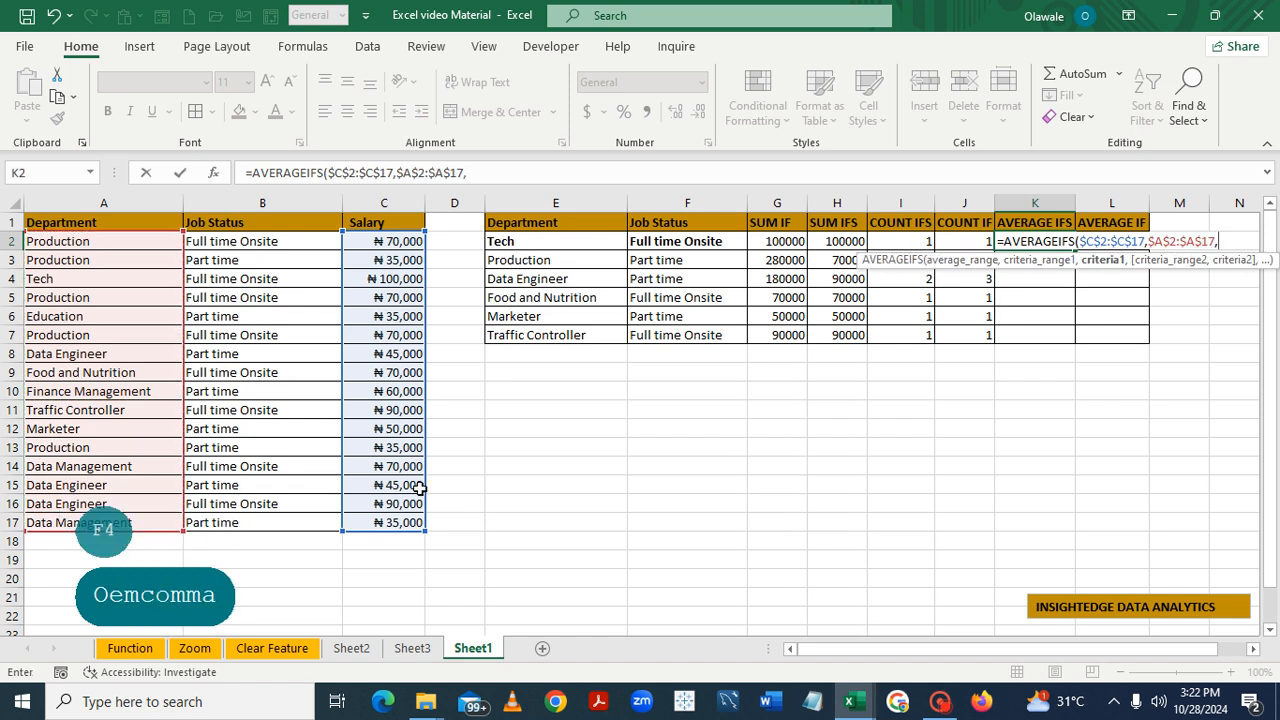
click(524, 241)
text(,)
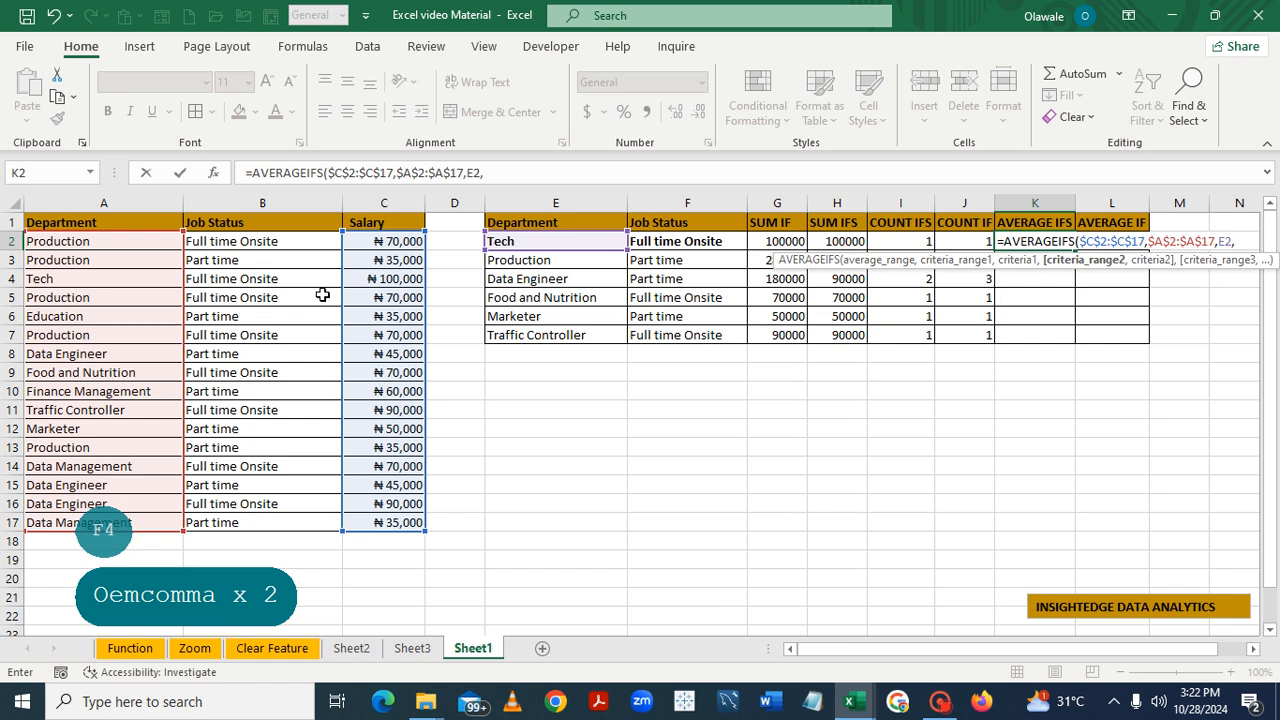
Complete the AVERAGEIFS formula in K2 with second criteria range $B$2:$B$17 and the job status criterion F2
drag(224, 241, 224, 516)
key(F4)
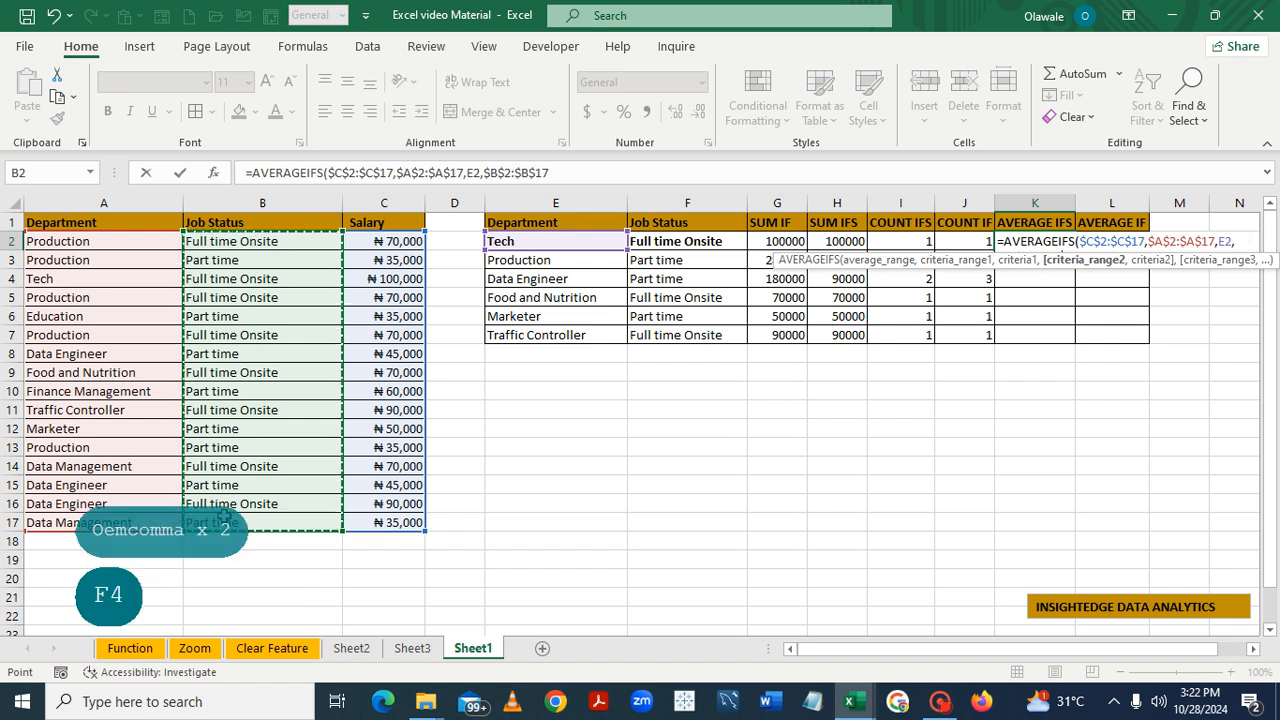
text(,)
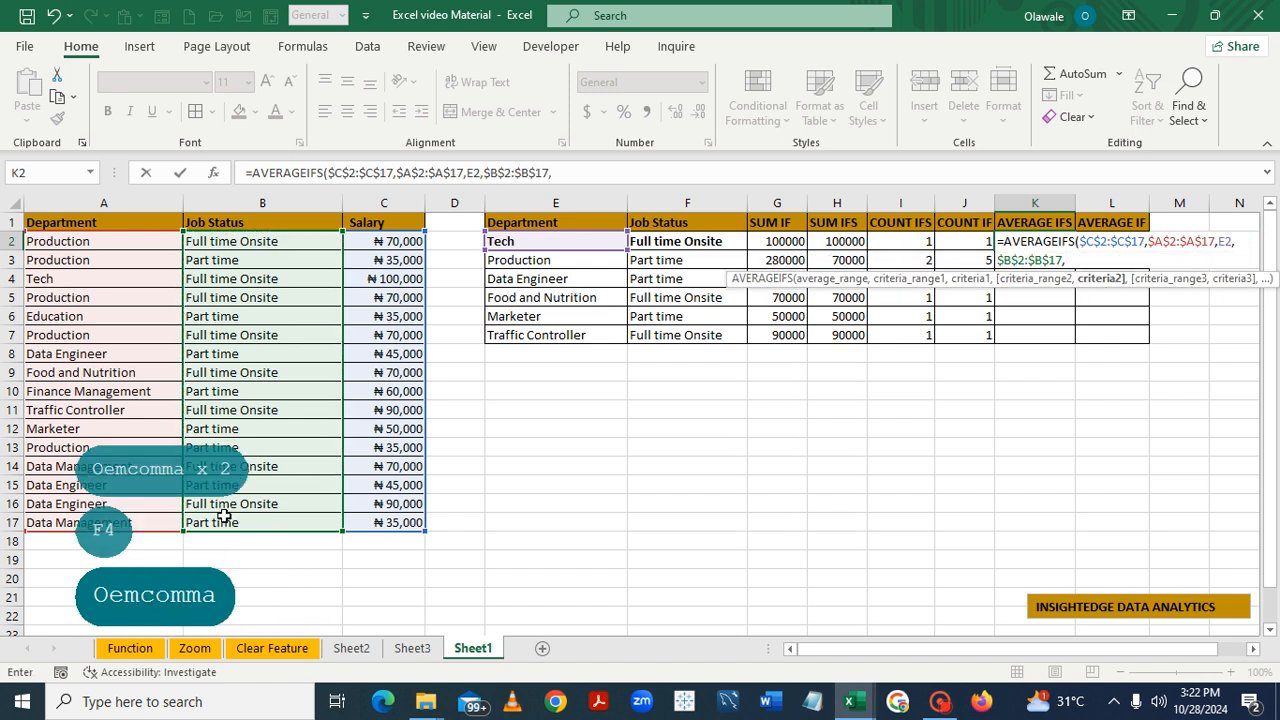
click(680, 242)
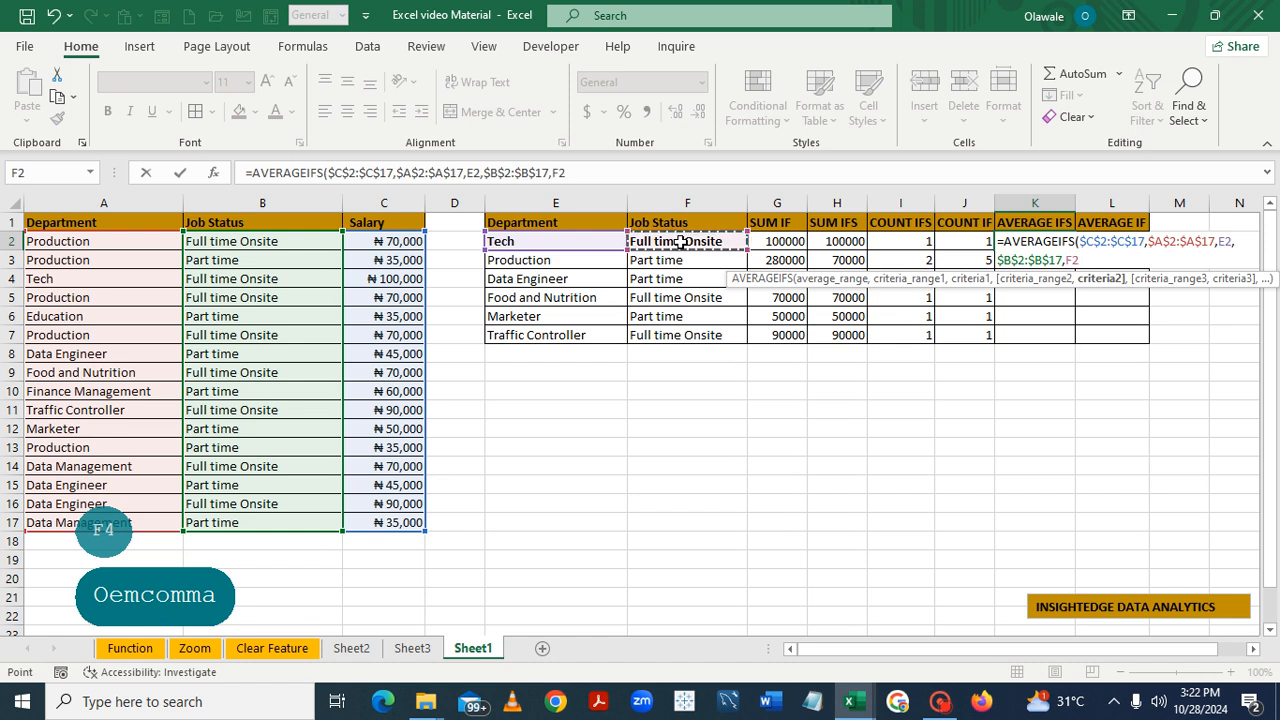
text())
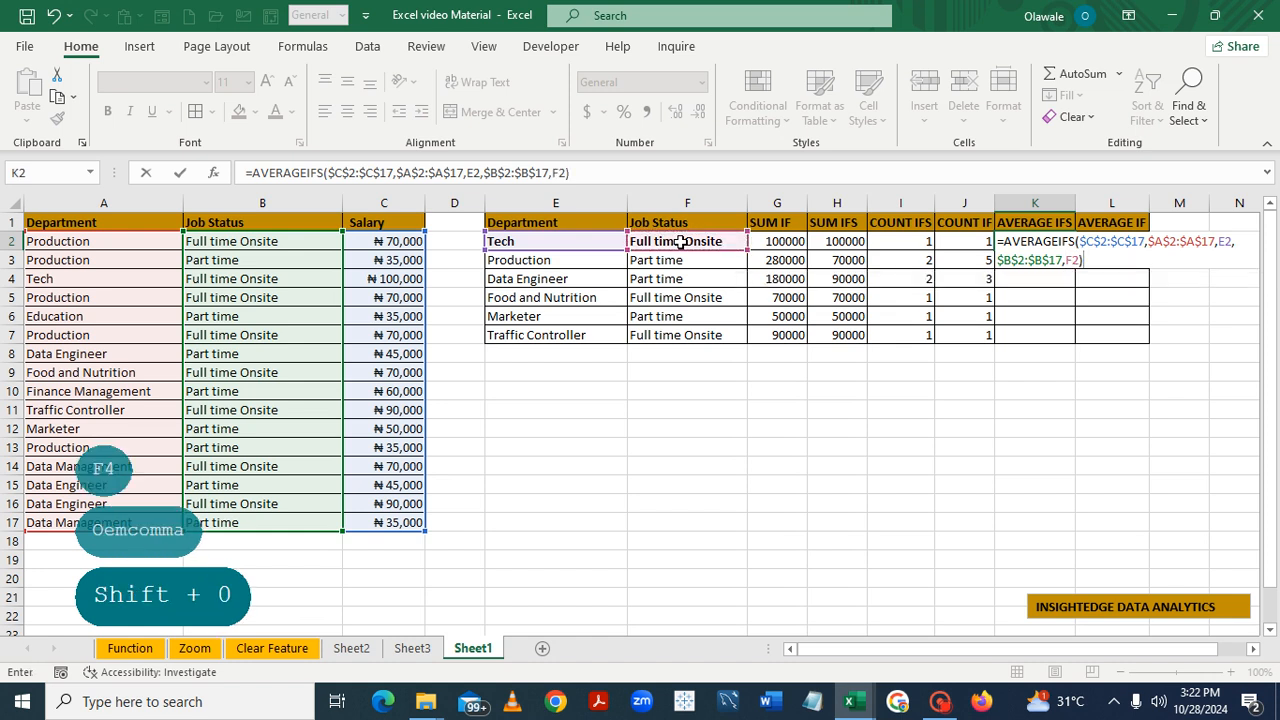
key(Return)
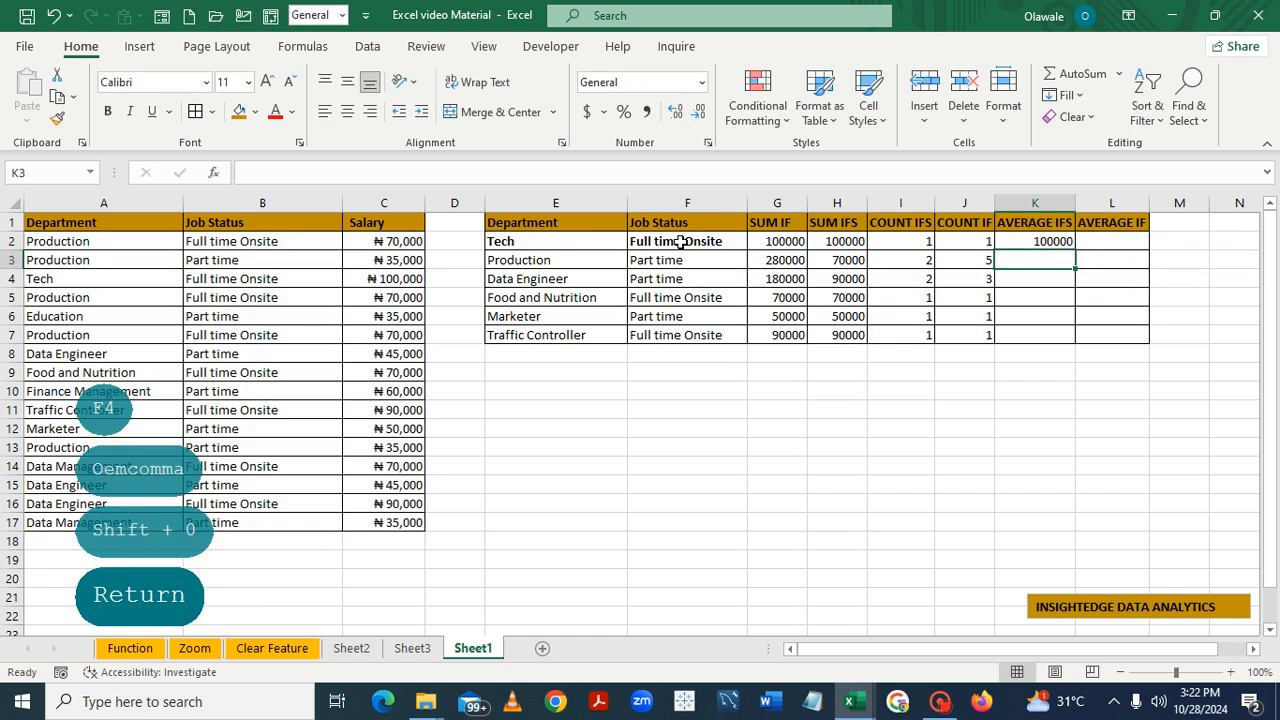
Fill the AVERAGEIFS formula from K2 down through K7
click(1040, 238)
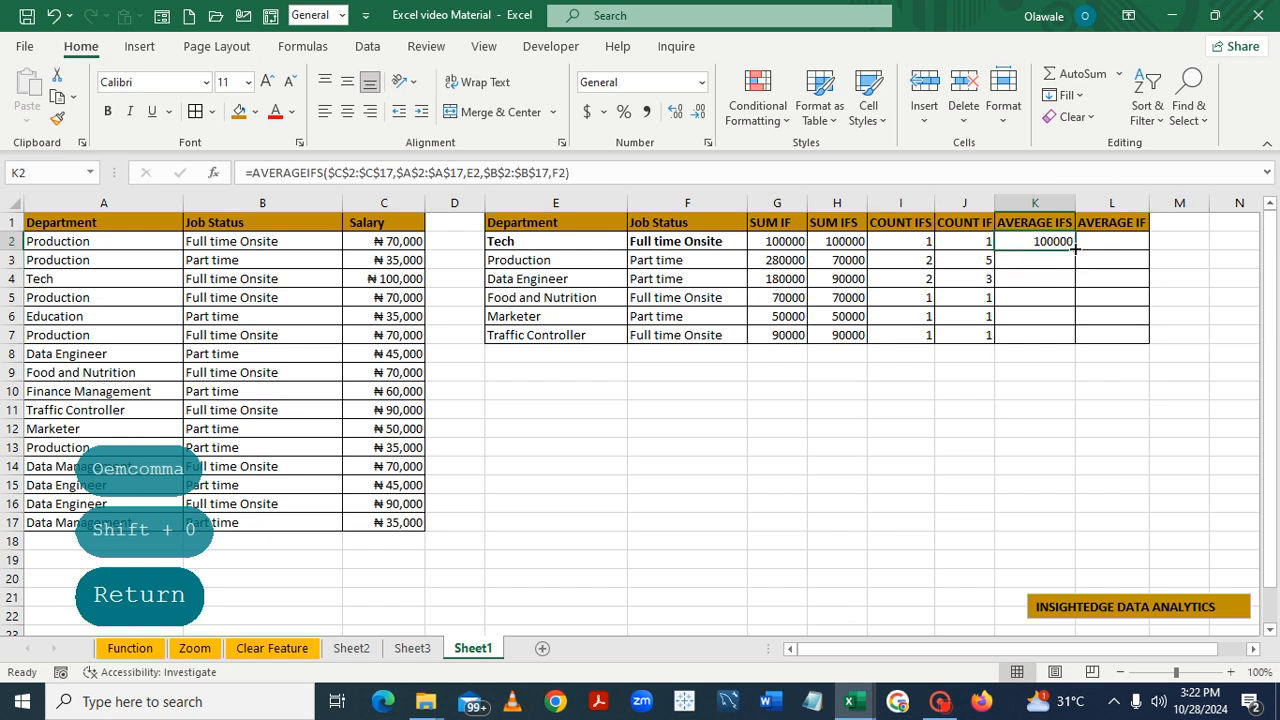
double_click(1075, 249)
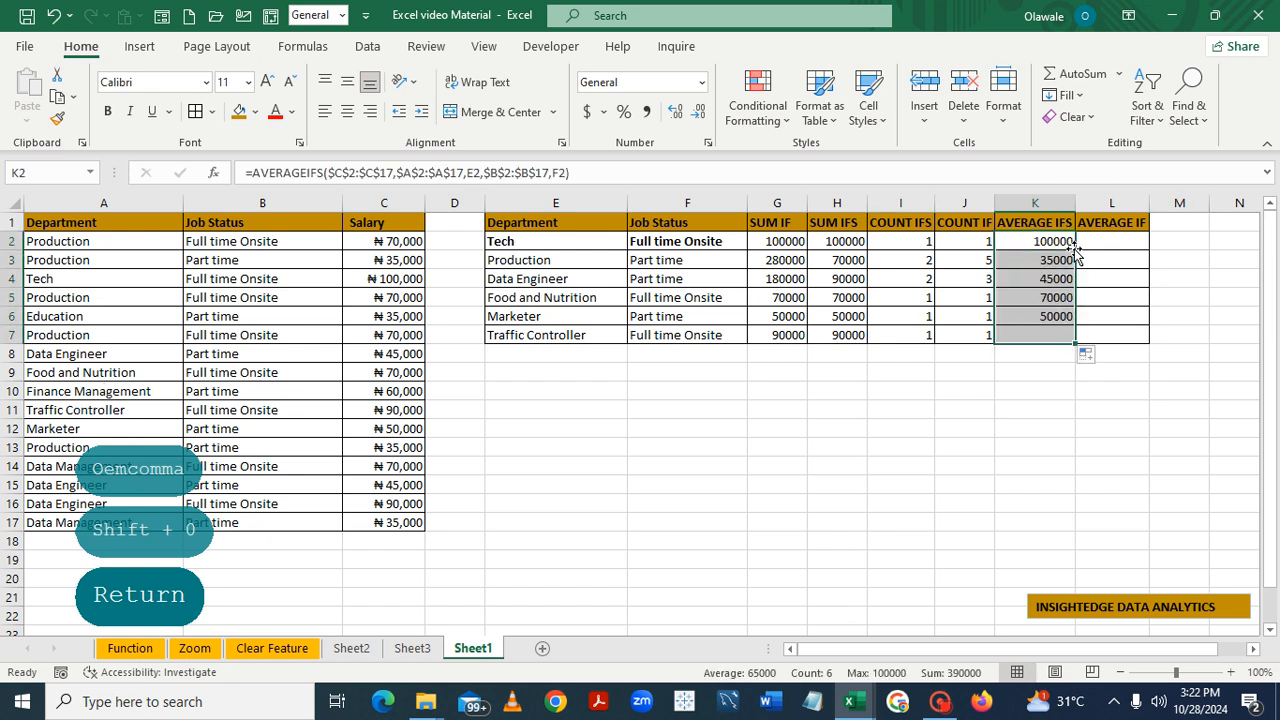
click(1003, 370)
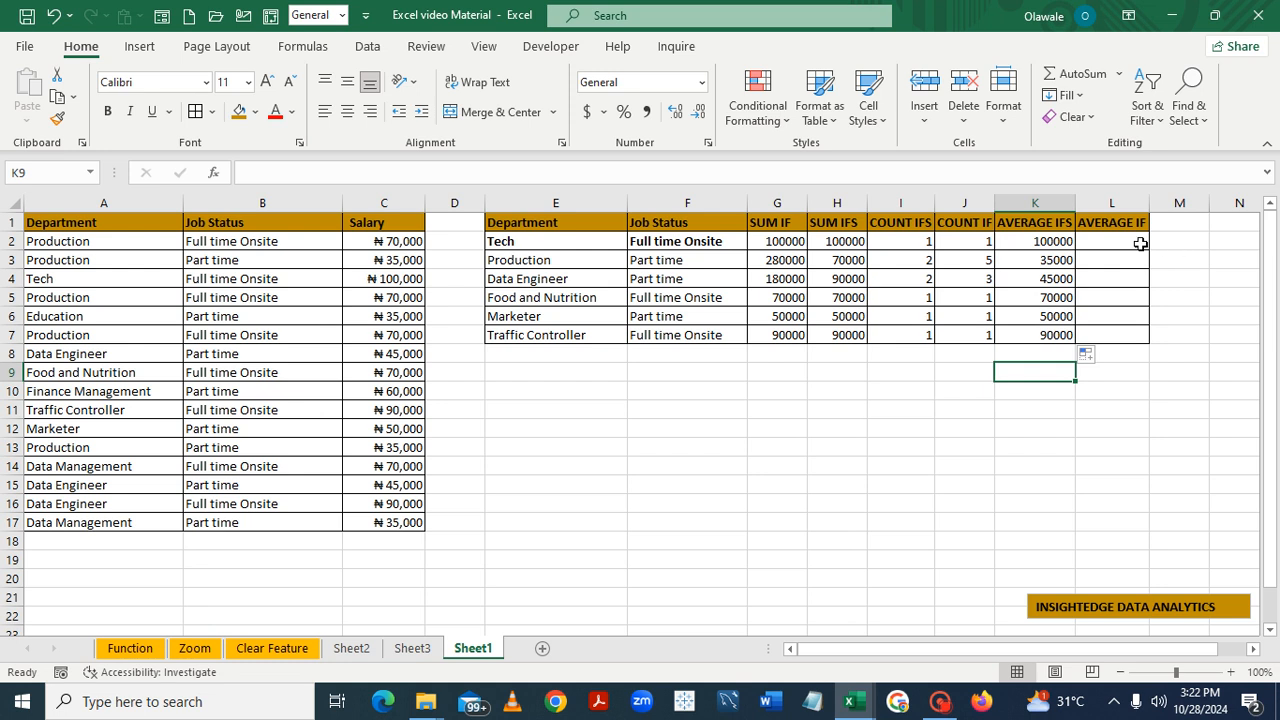
Start an AVERAGEIF formula in L2 with the department cells $A$2:$A$17 as the criteria range
click(1101, 244)
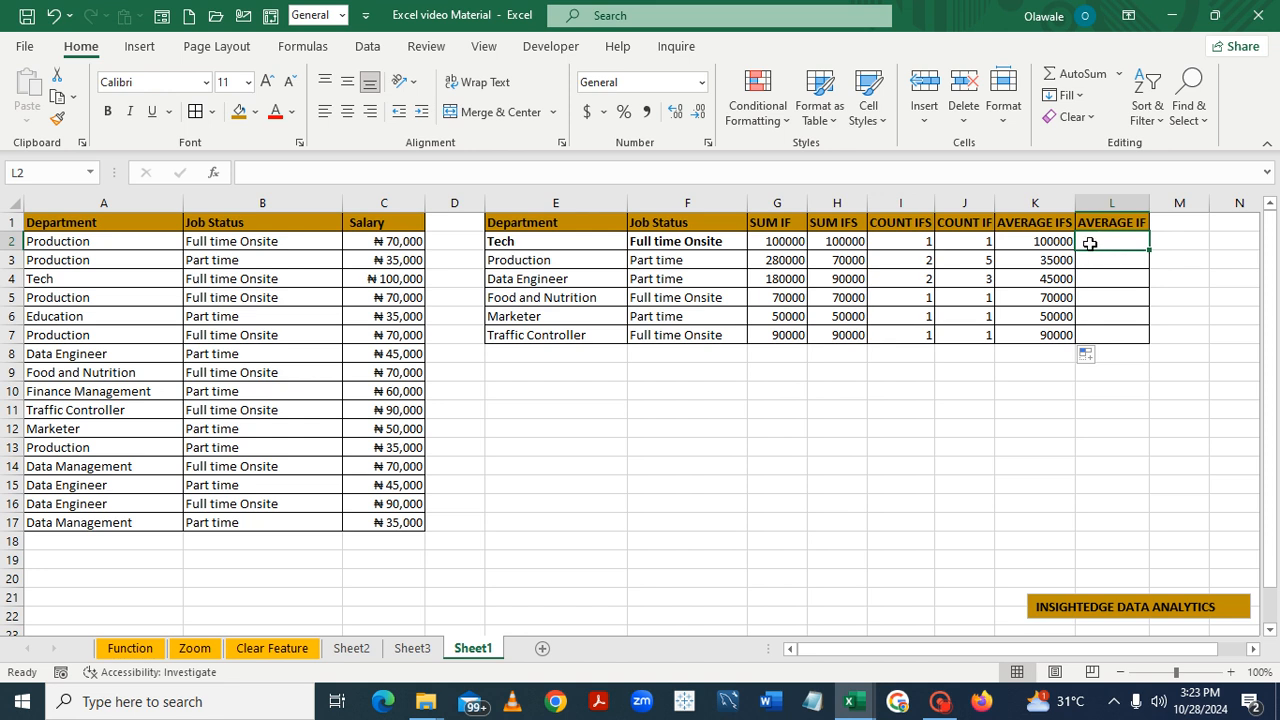
text(=AVE)
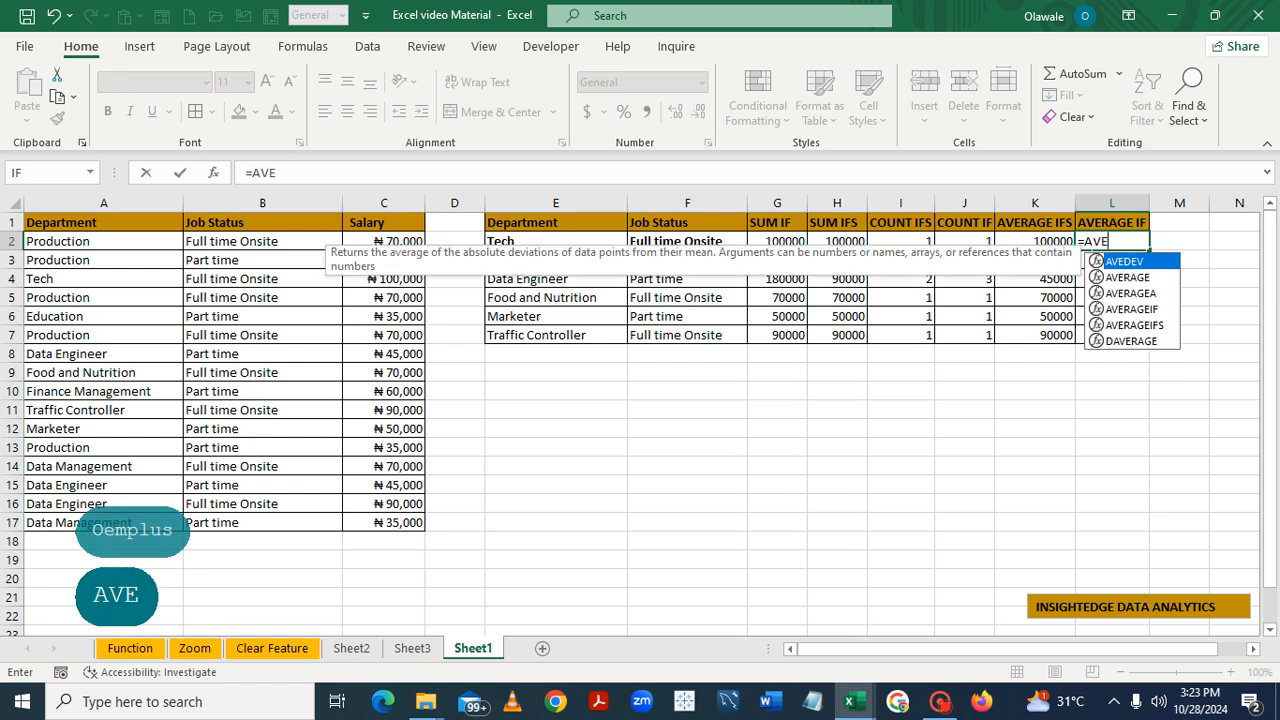
text(R)
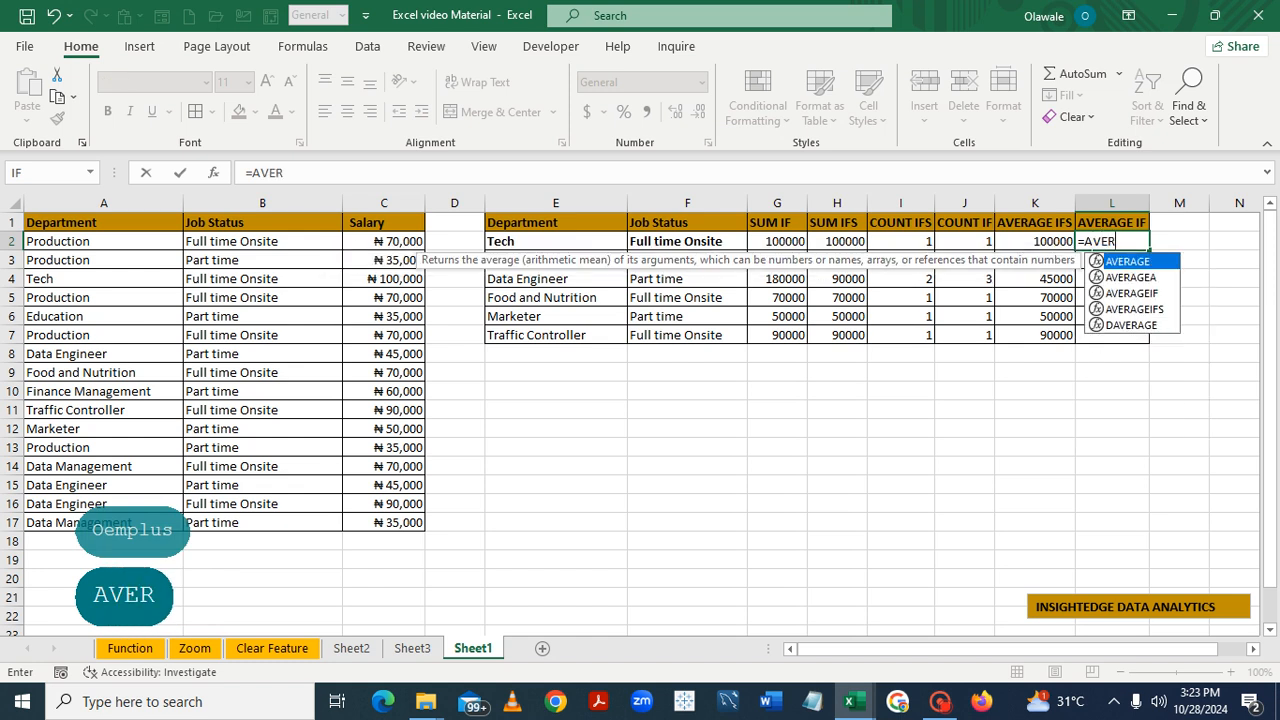
double_click(1134, 294)
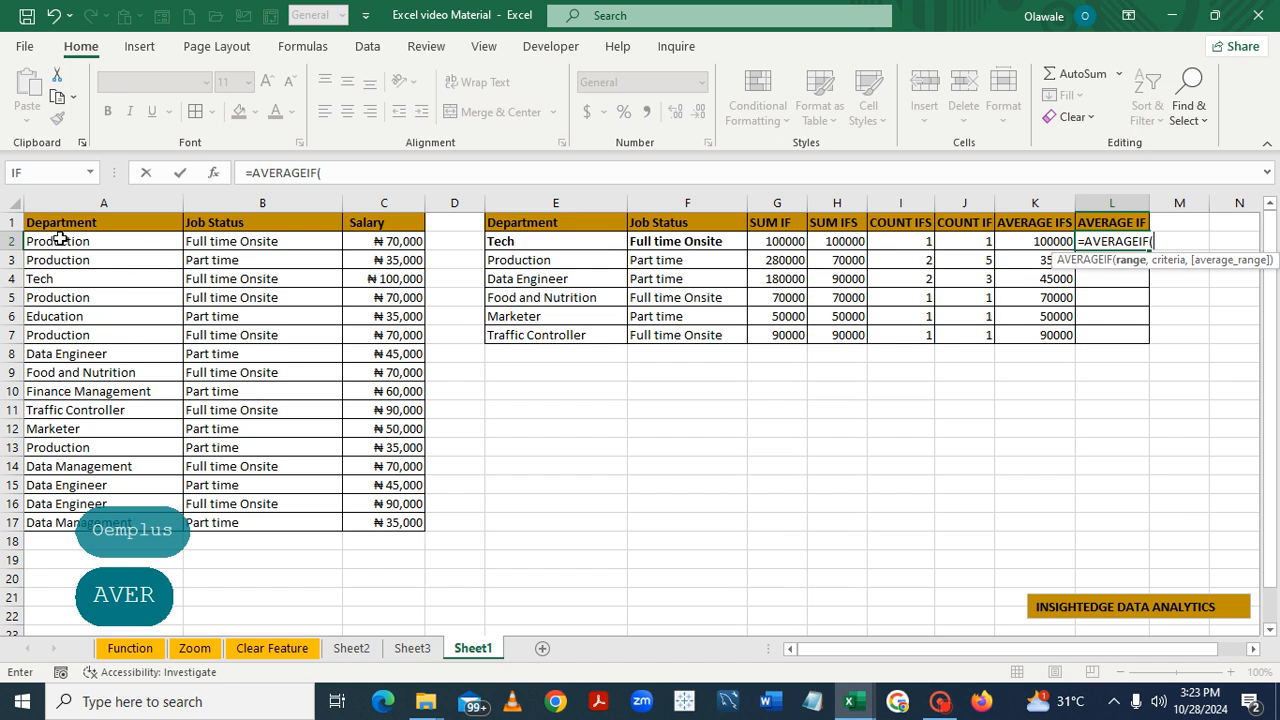
drag(60, 238, 75, 519)
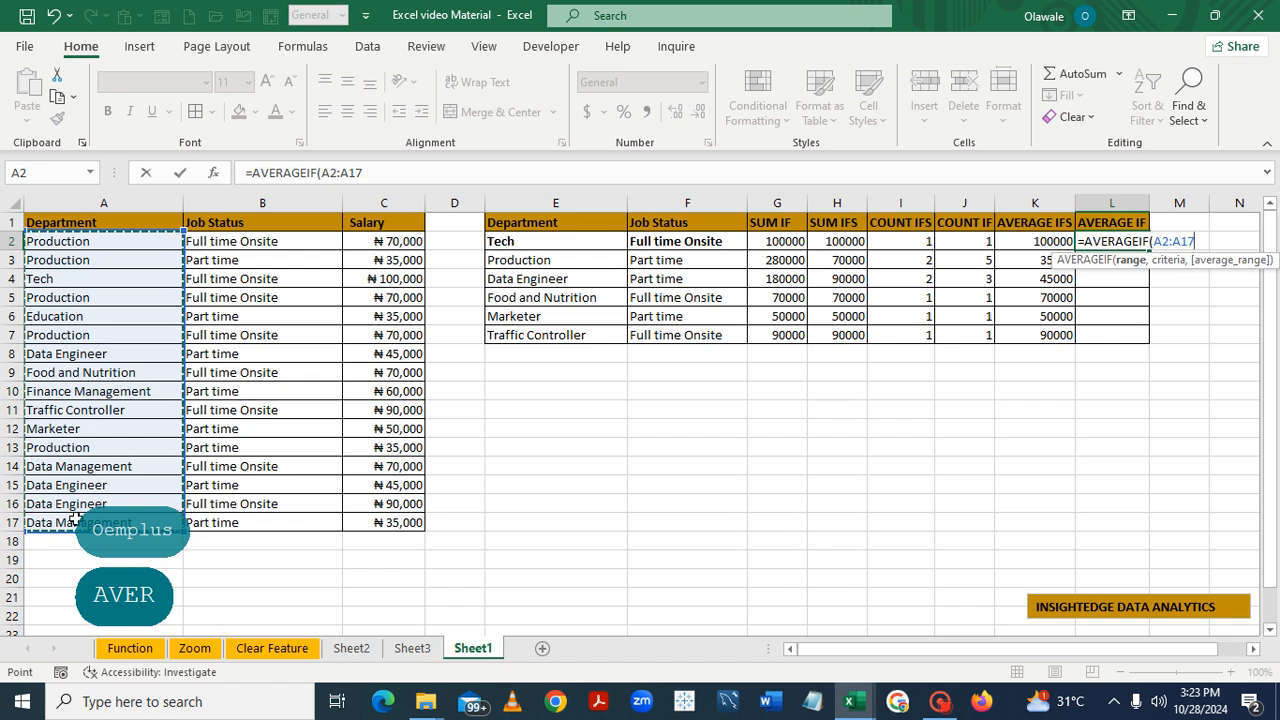
key(F4)
text(,)
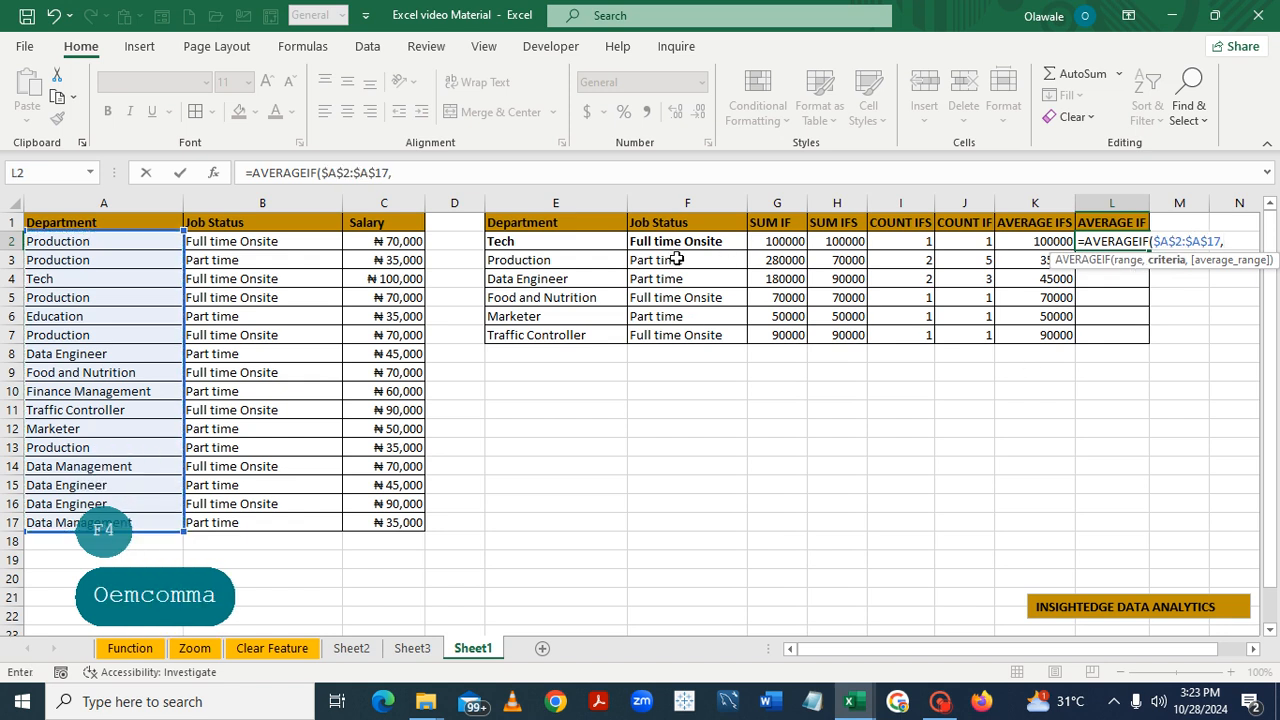
Complete the AVERAGEIF formula in L2 with the department criterion E2 and average range $C$2:$C$17
click(538, 241)
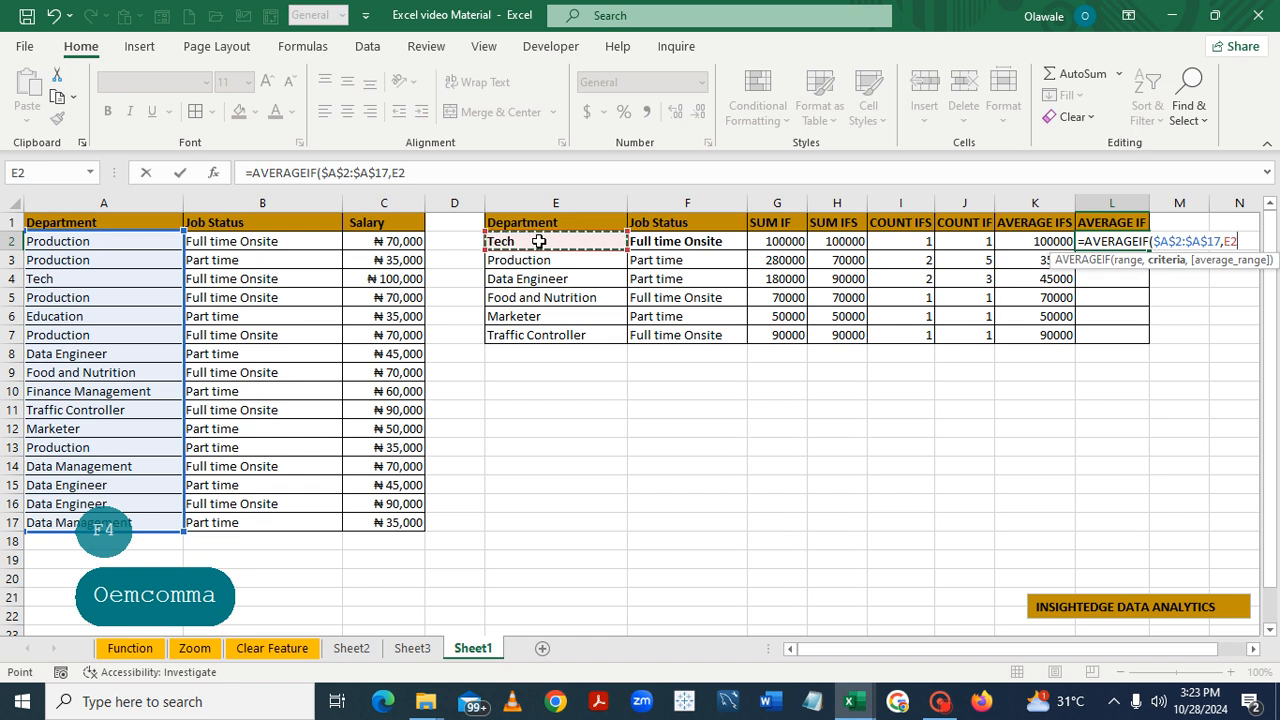
text(,)
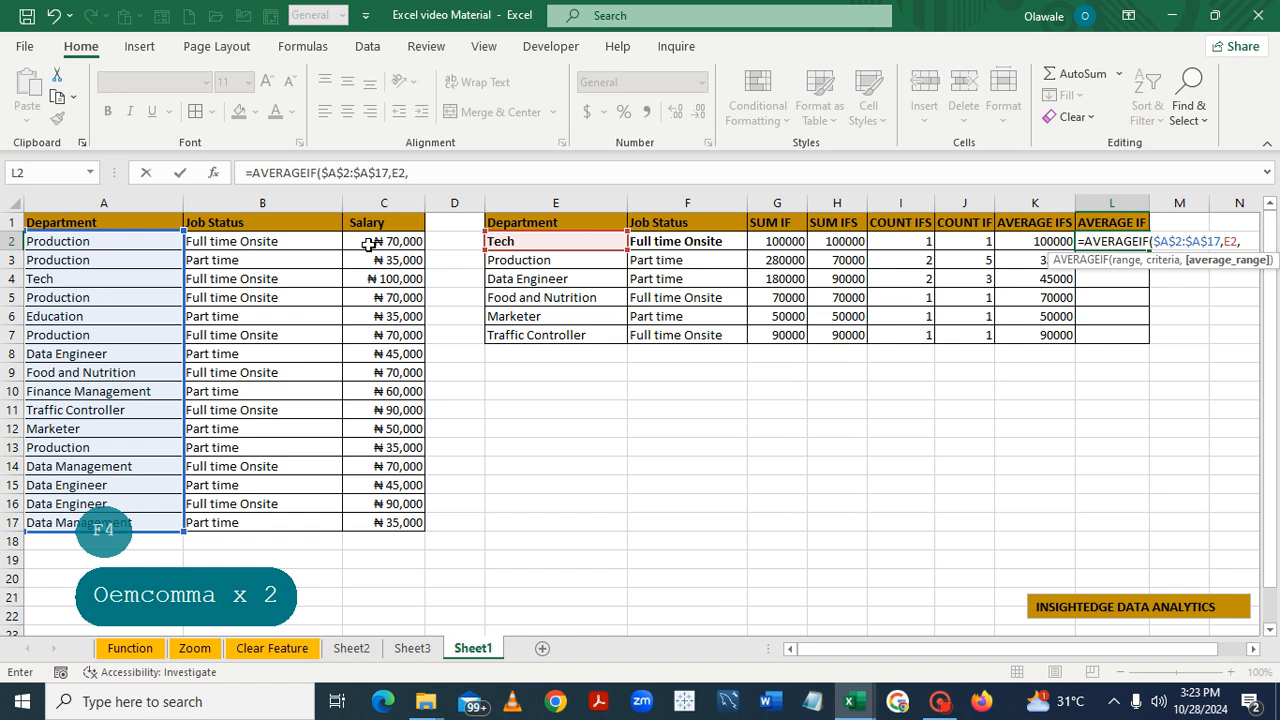
drag(376, 241, 376, 524)
key(F4)
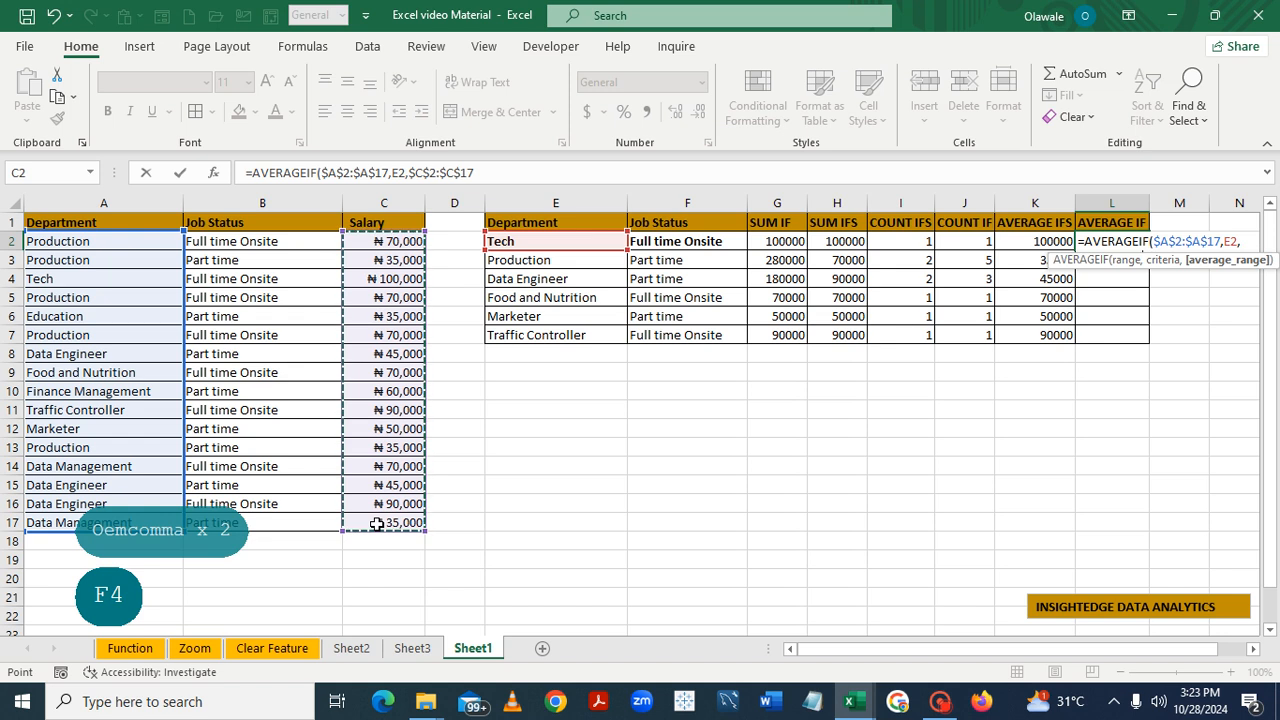
text())
key(Return)
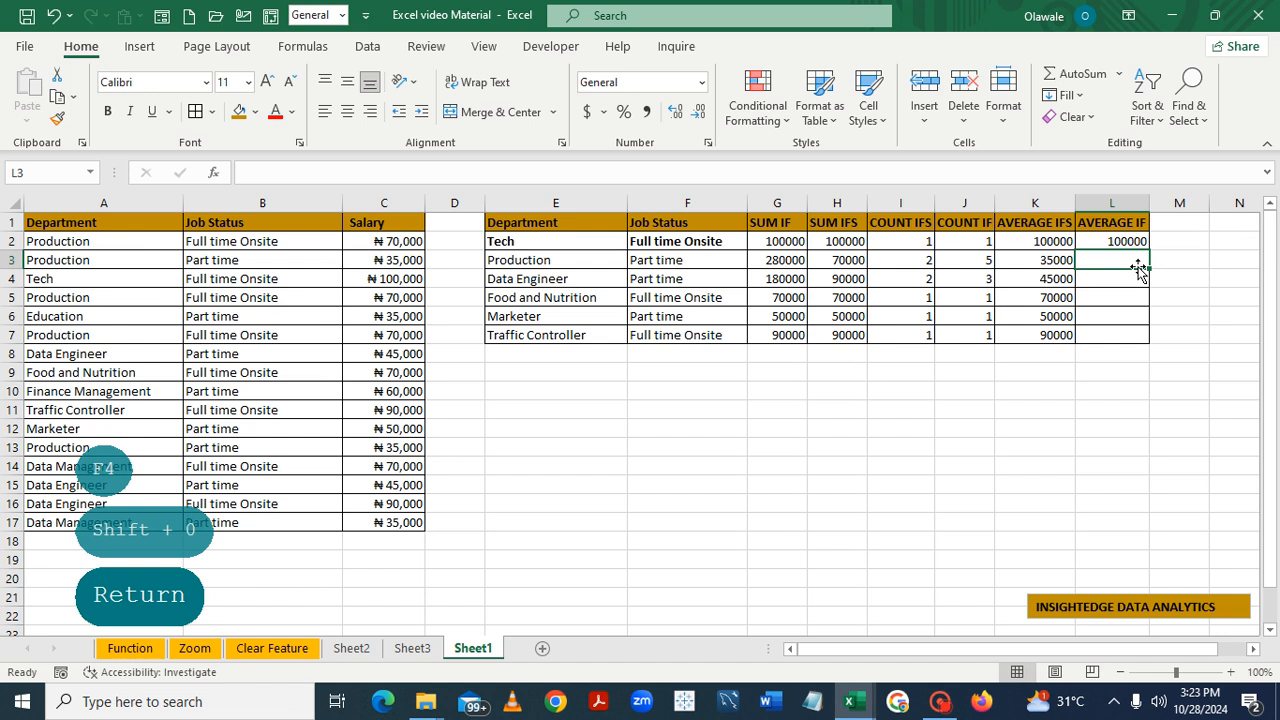
Fill the AVERAGEIF formula from L2 down through L7
click(1124, 240)
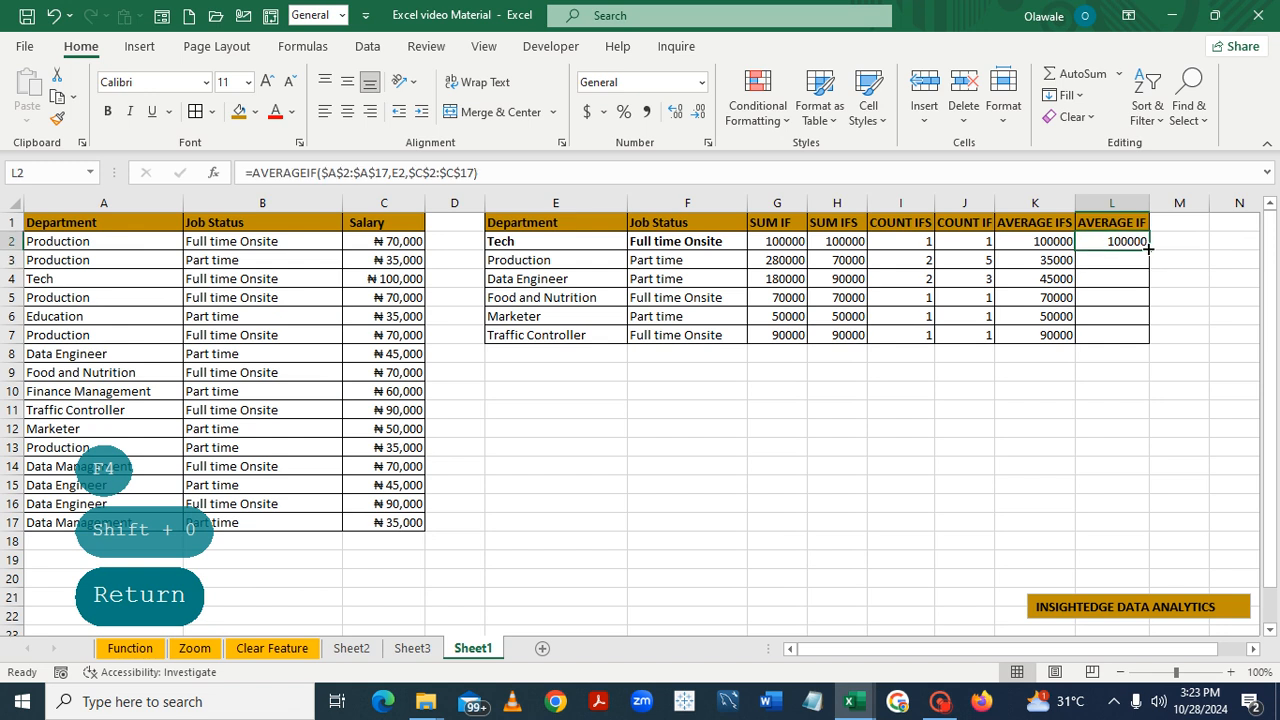
drag(1149, 249, 1148, 338)
click(1200, 297)
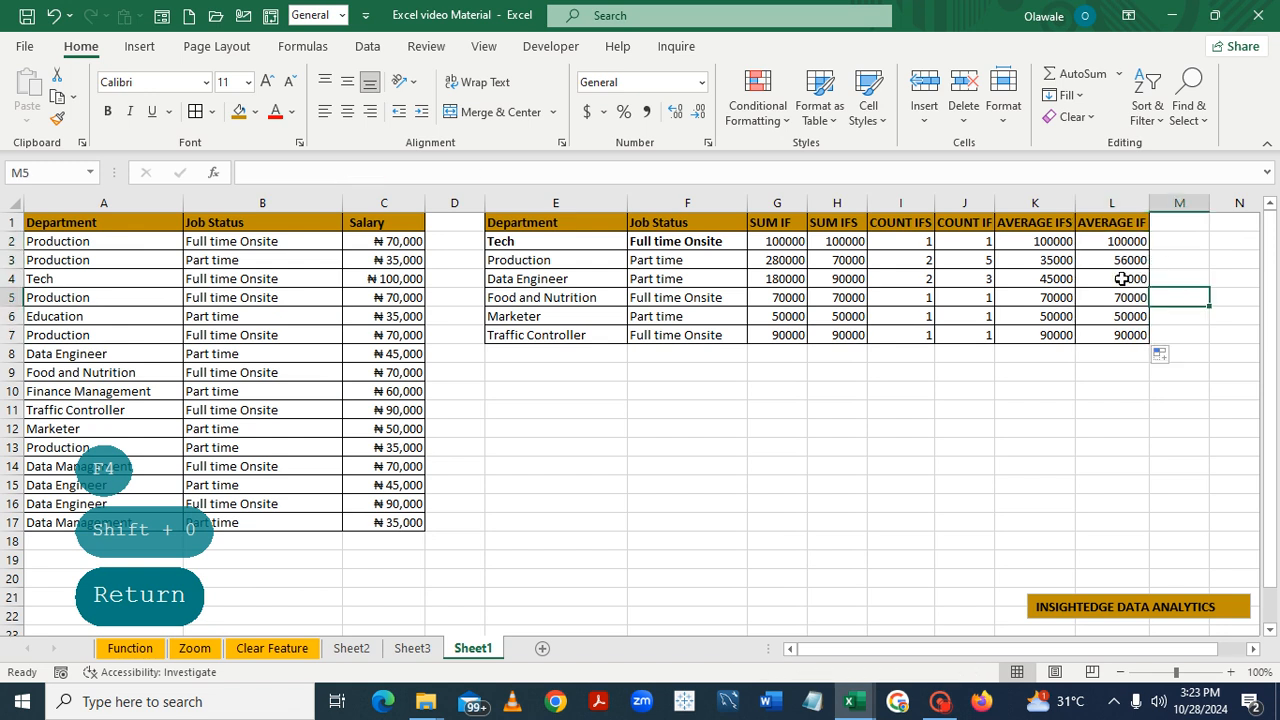
click(1122, 343)
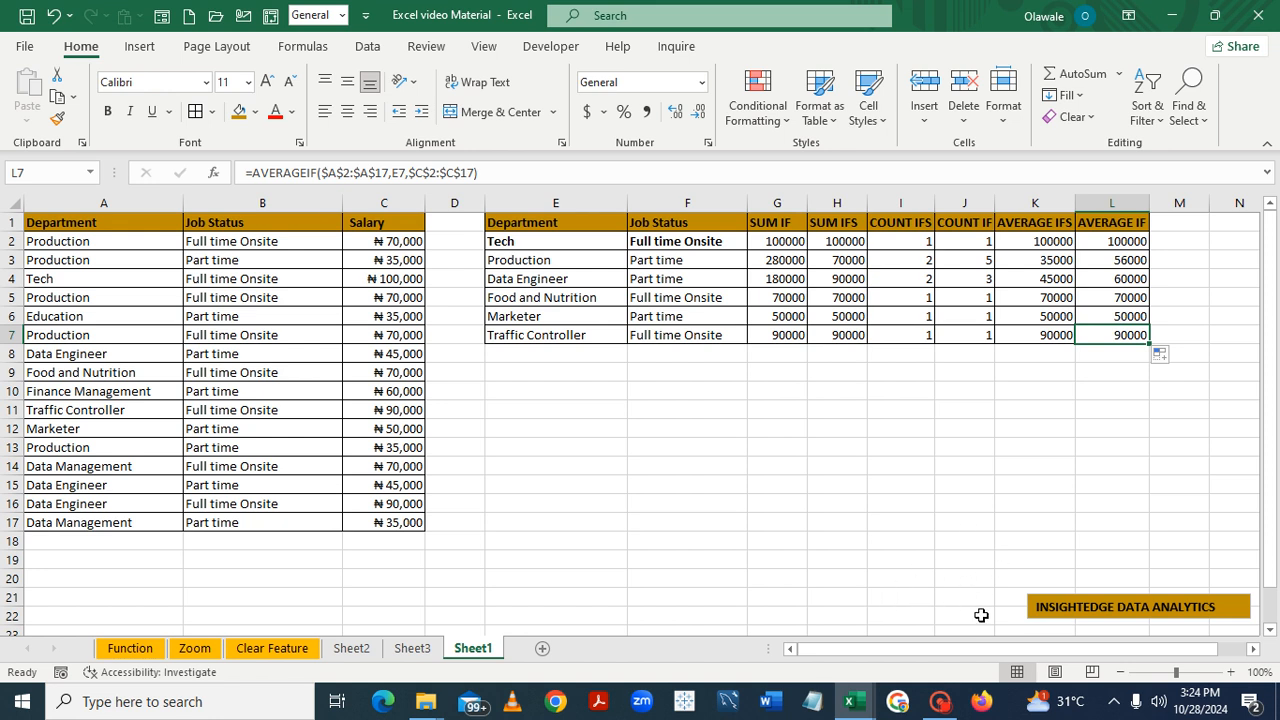
mouse_move(945, 705)
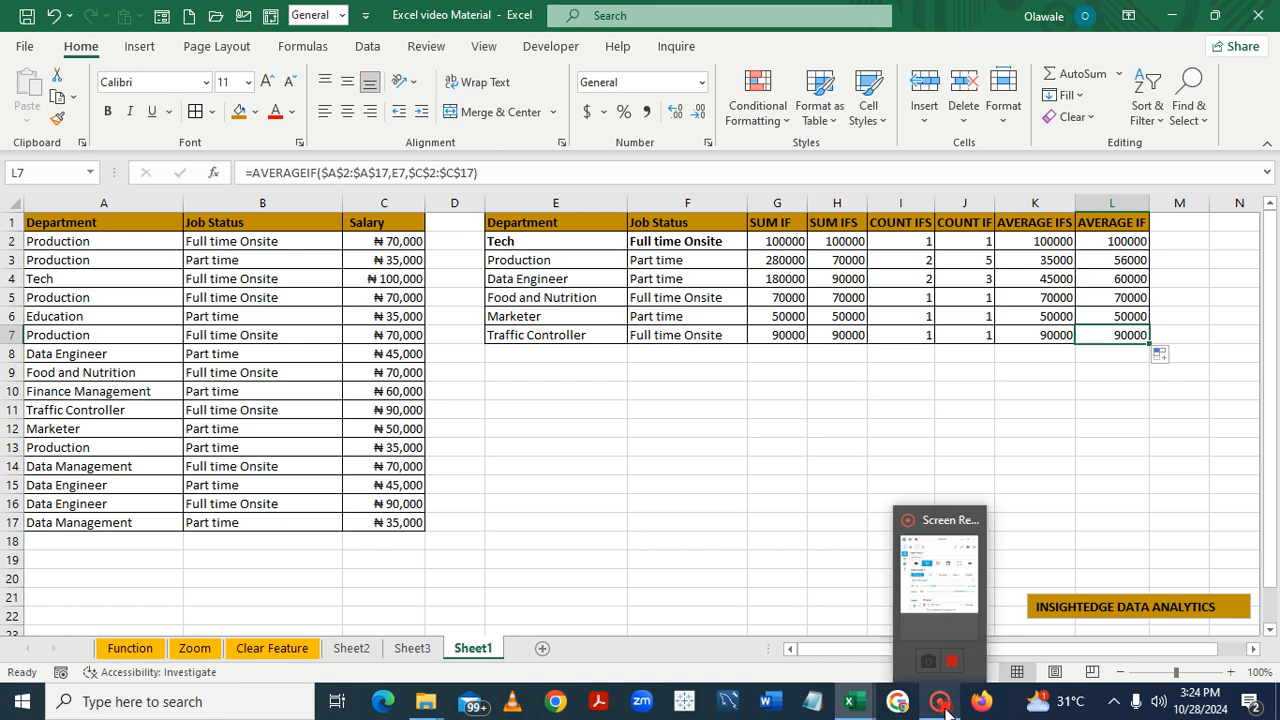